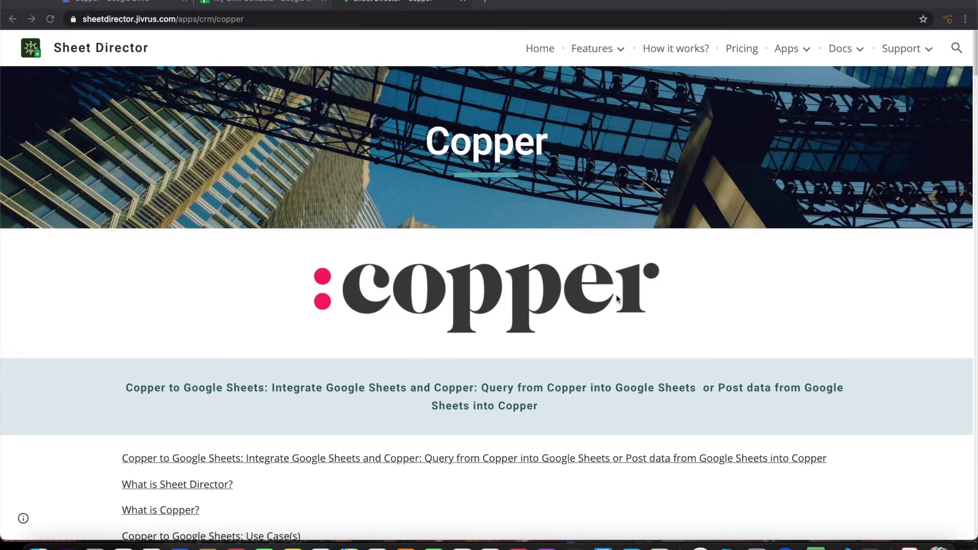
Scroll through the Copper guide's table of contents and Use Case(s) section
{"action": "scroll", "coordinate": [616, 299], "scroll_direction": "down", "scroll_amount": 9}
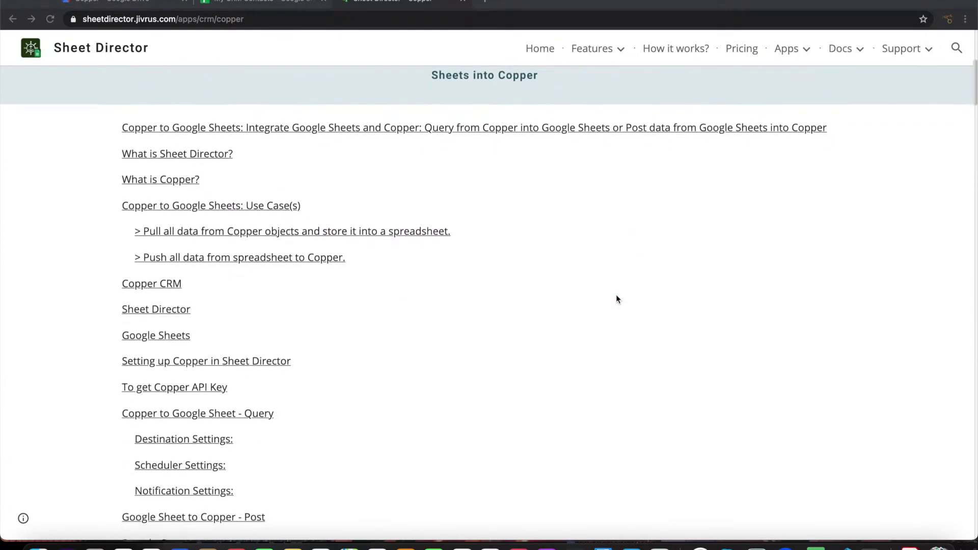
{"action": "scroll", "coordinate": [617, 299], "scroll_direction": "down", "scroll_amount": 10}
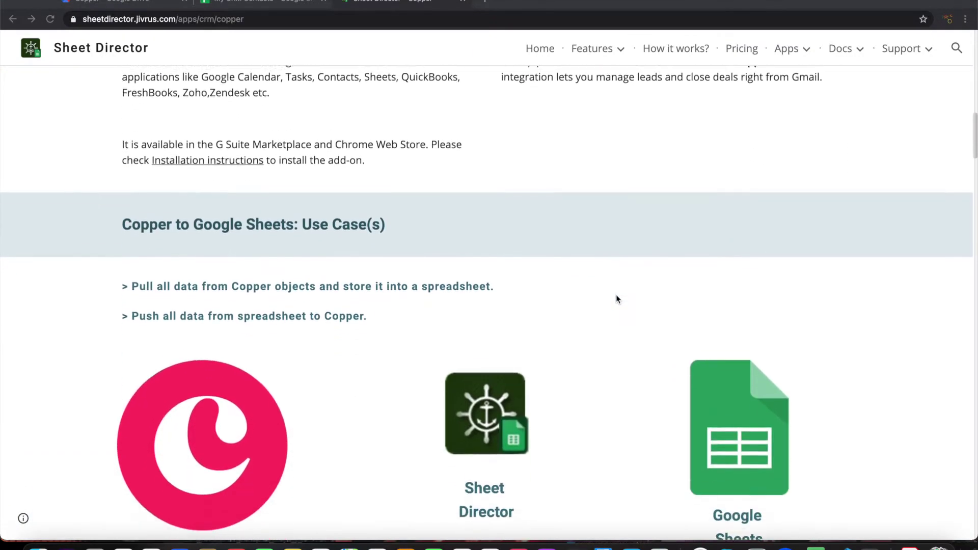
{"action": "scroll", "coordinate": [520, 405], "scroll_direction": "down", "scroll_amount": 1}
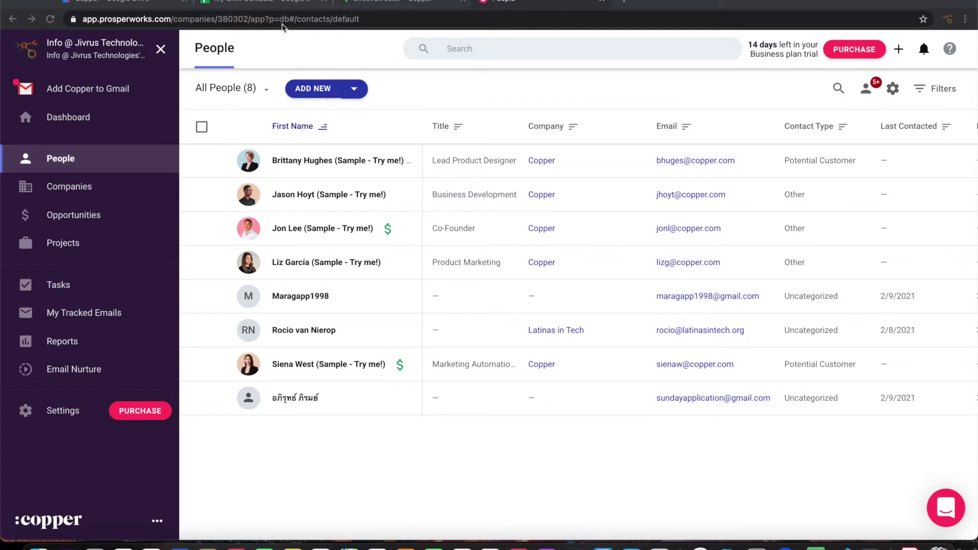
Compare the three contacts on the New Contacts sheet with Copper's People list
{"action": "left_click", "coordinate": [266, 6]}
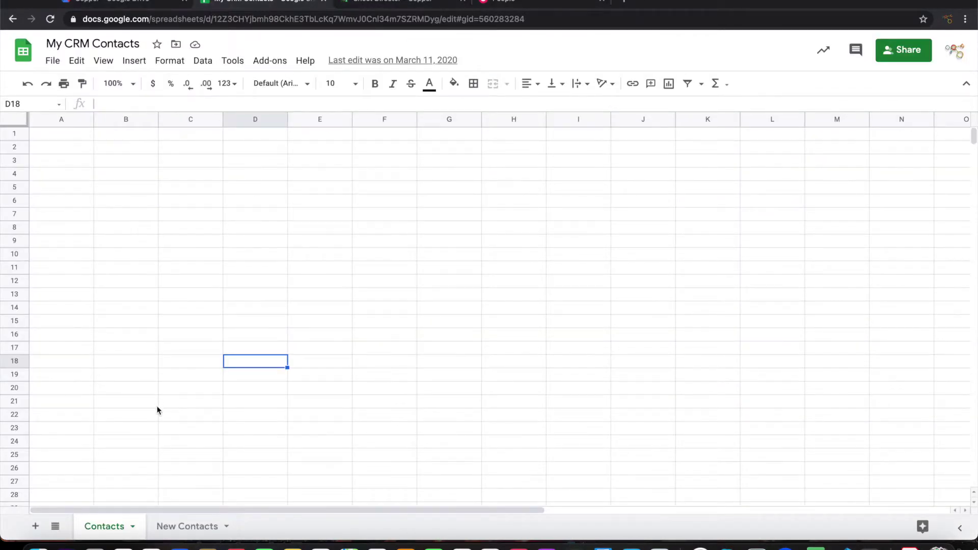
{"action": "left_click", "coordinate": [191, 530]}
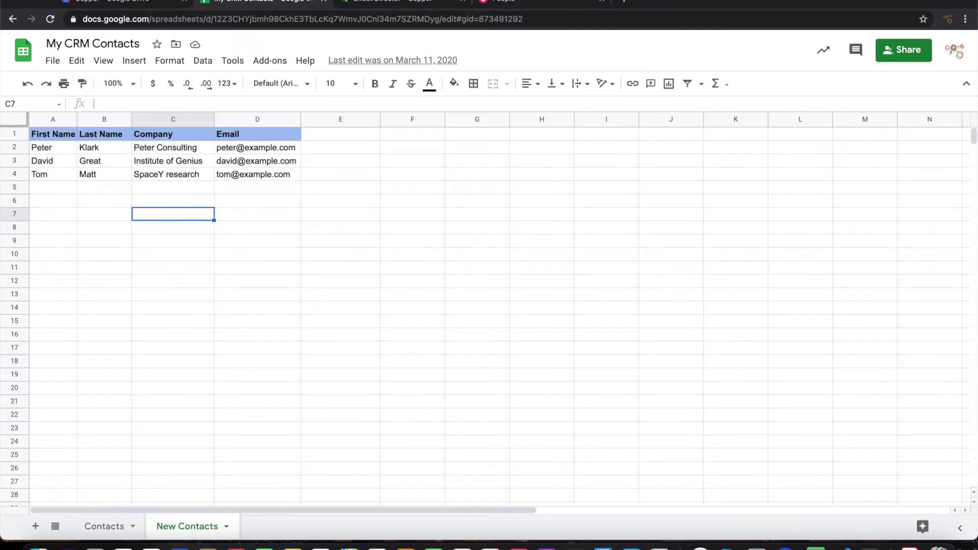
{"action": "left_click", "coordinate": [534, 3]}
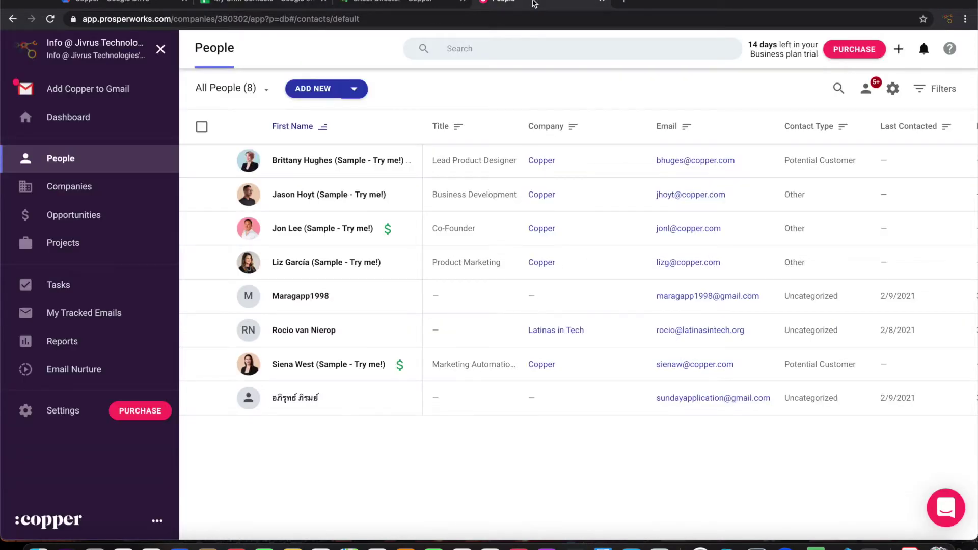
{"action": "left_click", "coordinate": [295, 4]}
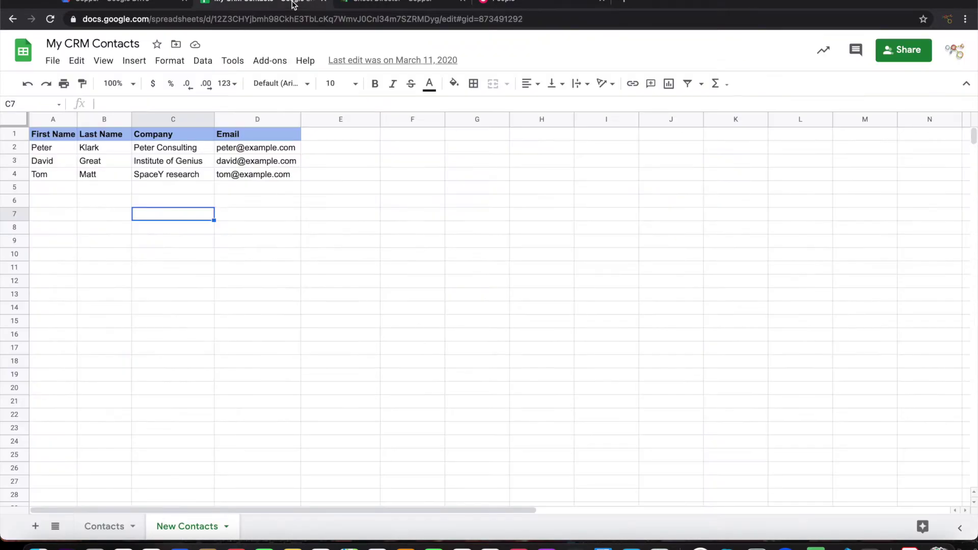
Start Sheet Director, choose Copper via a 'copp' search, and name the service 'Get Contact'
{"action": "left_click", "coordinate": [269, 63]}
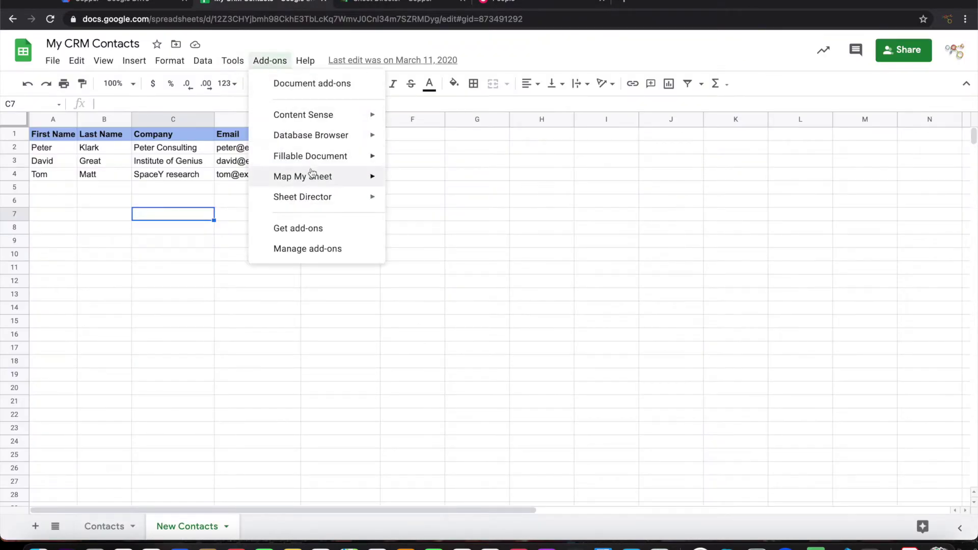
{"action": "left_click", "coordinate": [418, 201]}
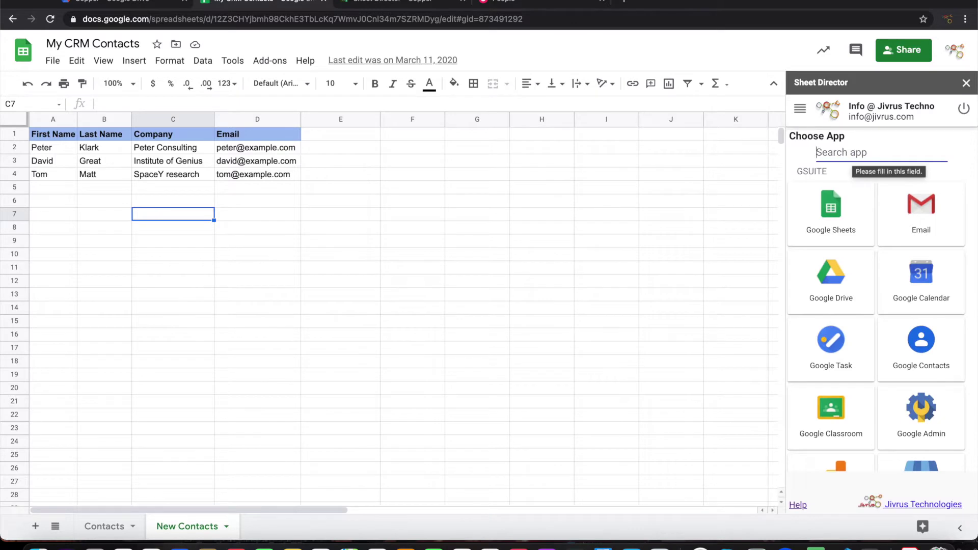
{"action": "type", "text": "copp"}
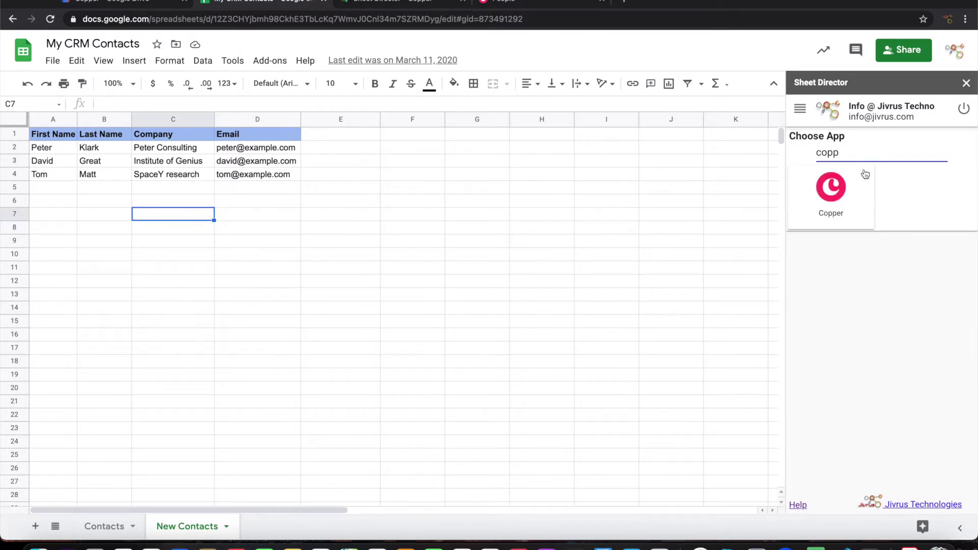
{"action": "left_click", "coordinate": [848, 205]}
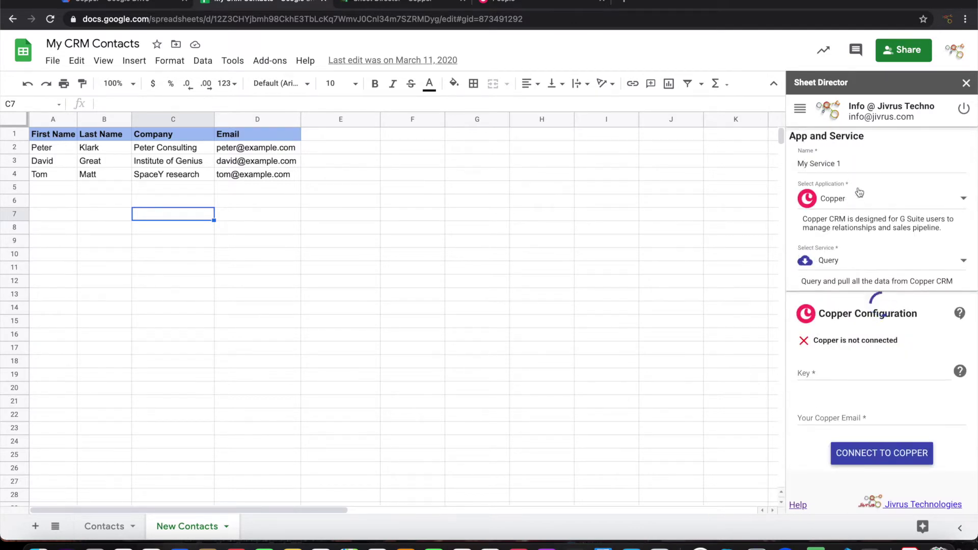
{"action": "triple_click", "coordinate": [852, 163]}
{"action": "type", "text": "Get Con"}
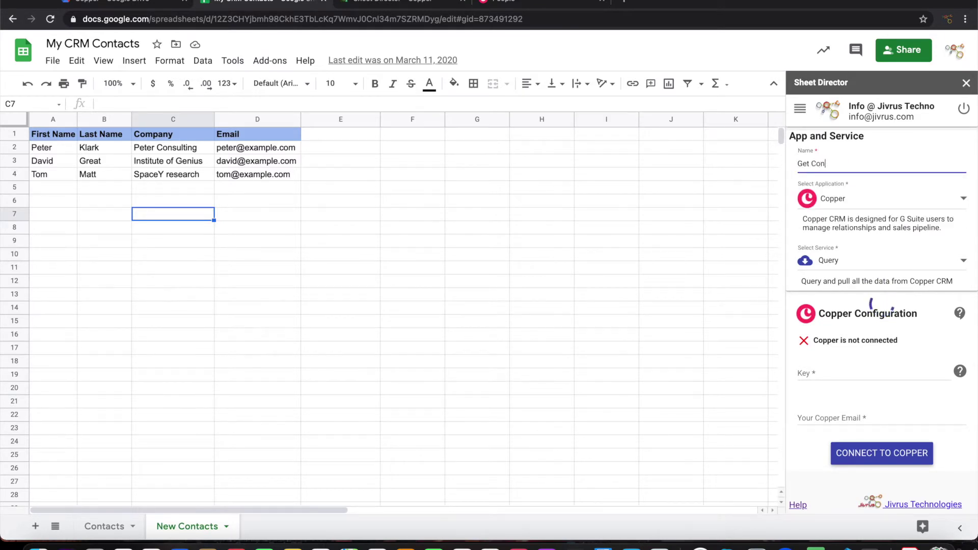
{"action": "type", "text": "tact"}
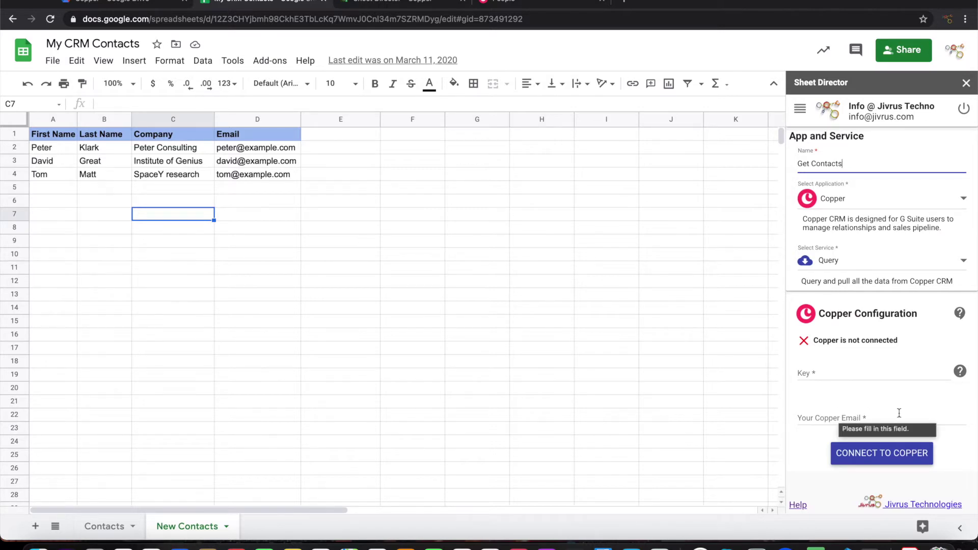
Read the 'To get Copper API Key' help section, then go back to Copper
{"action": "left_click", "coordinate": [960, 373]}
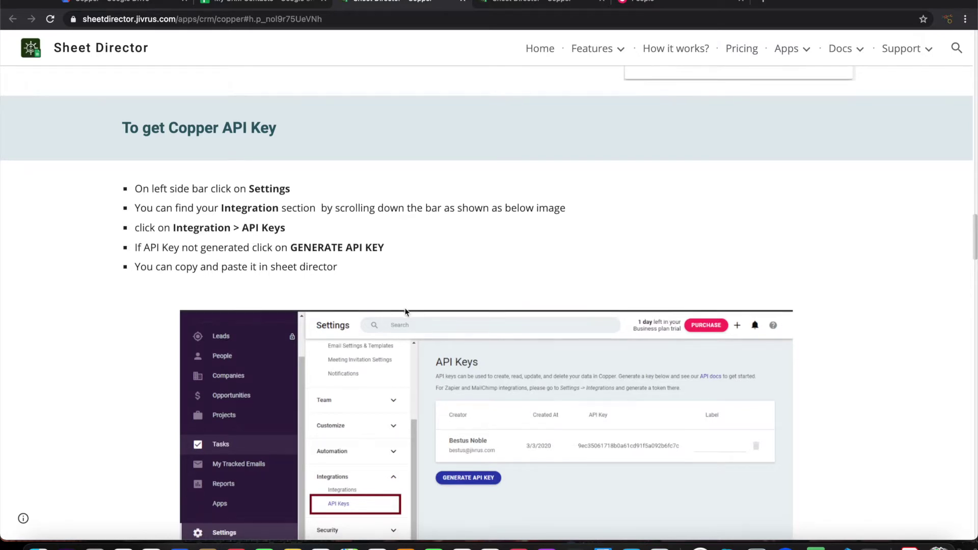
{"action": "scroll", "coordinate": [405, 312], "scroll_direction": "down", "scroll_amount": 3}
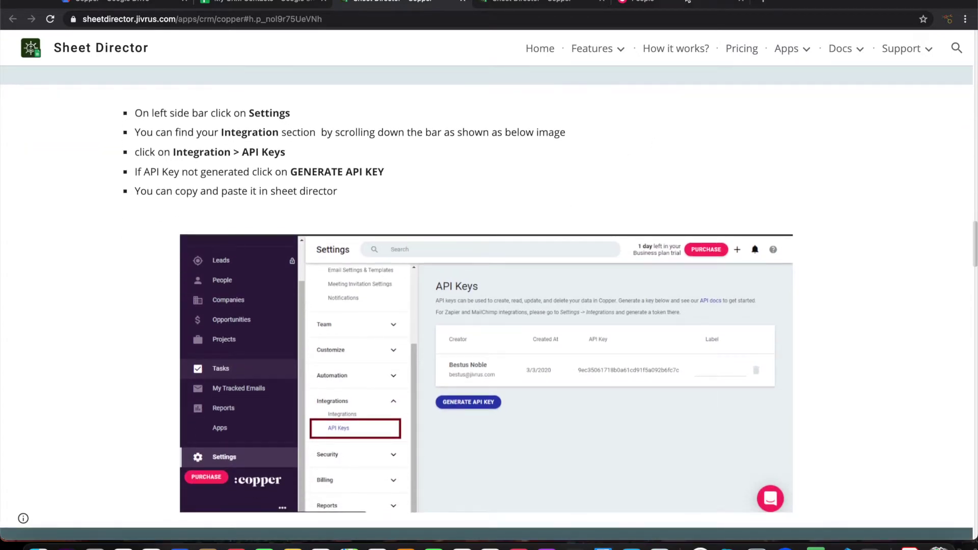
{"action": "left_click", "coordinate": [688, 2]}
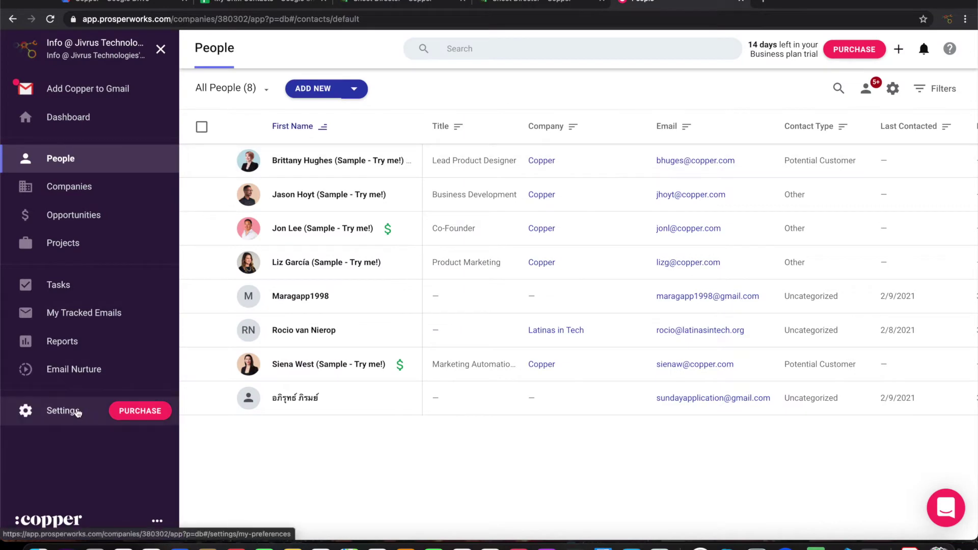
Generate a new Copper API key under Settings > API Keys and select it for copying
{"action": "left_click", "coordinate": [77, 413]}
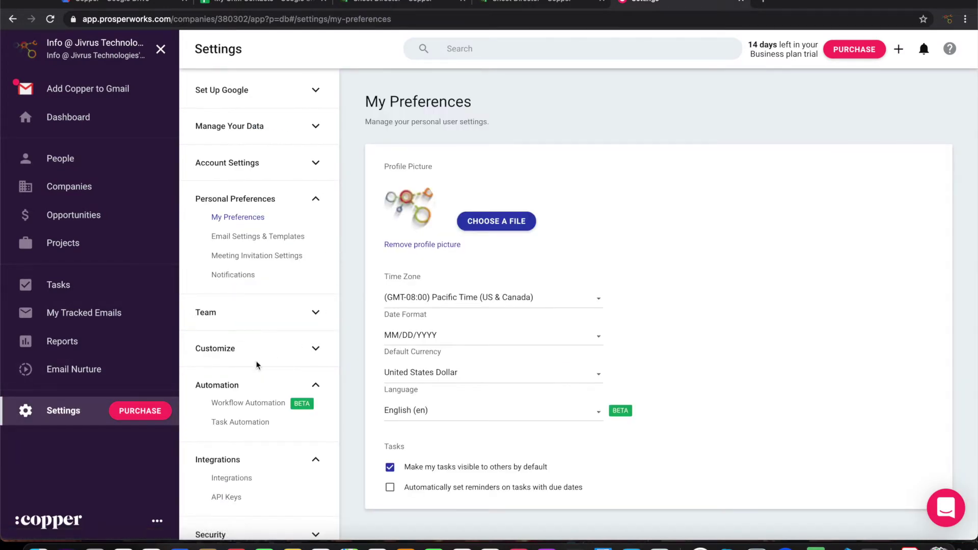
{"action": "scroll", "coordinate": [258, 366], "scroll_direction": "down", "scroll_amount": 3}
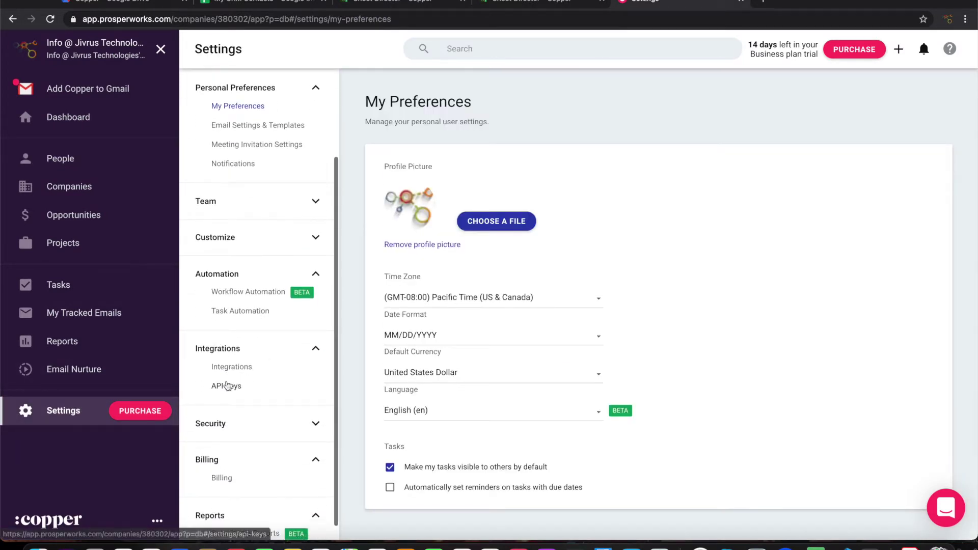
{"action": "left_click", "coordinate": [228, 386]}
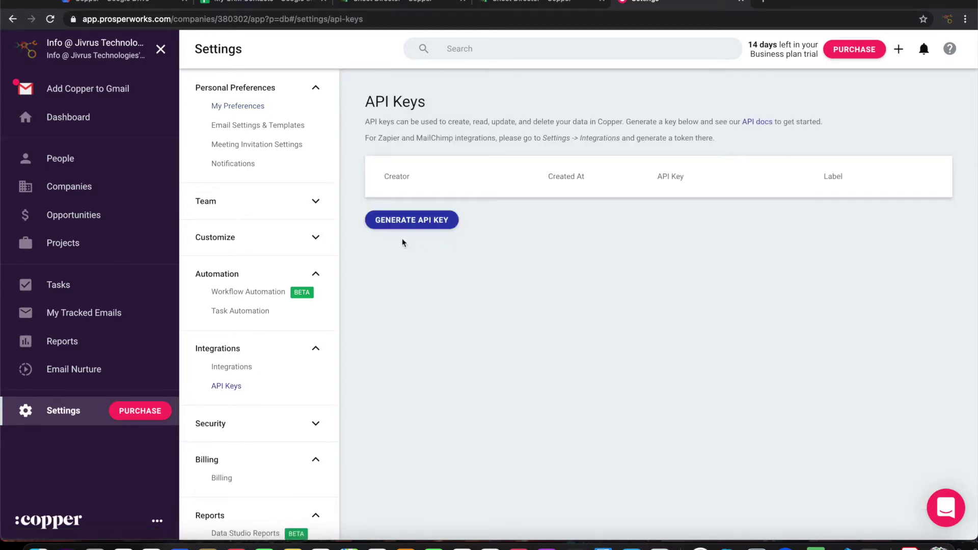
{"action": "left_click", "coordinate": [407, 224]}
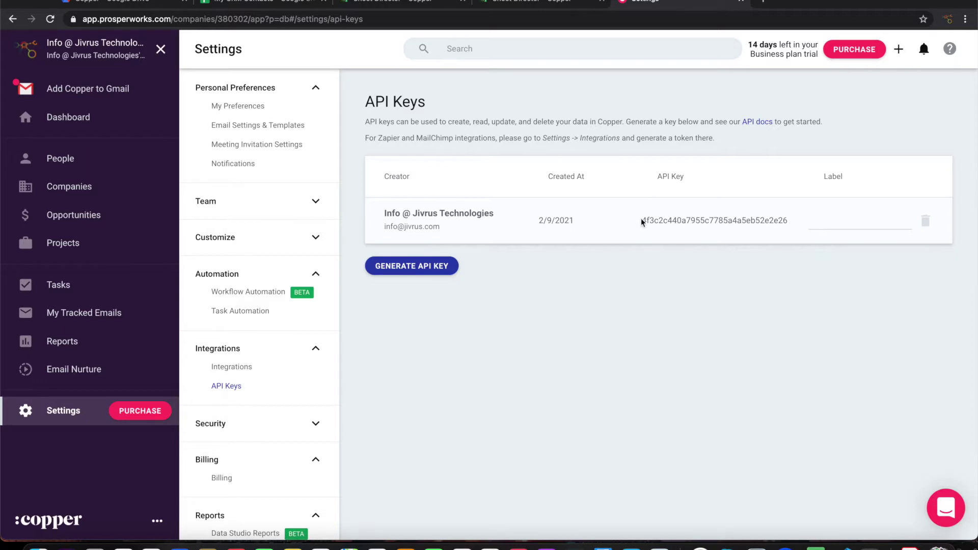
{"action": "left_click_drag", "start_coordinate": [642, 220], "coordinate": [791, 220]}
{"action": "key", "text": "super+c"}
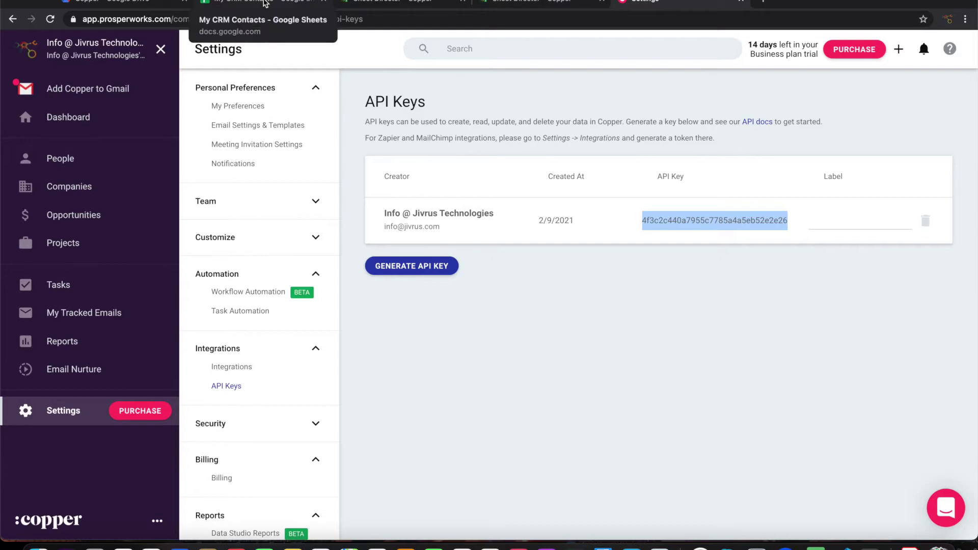
{"action": "left_click", "coordinate": [265, 3]}
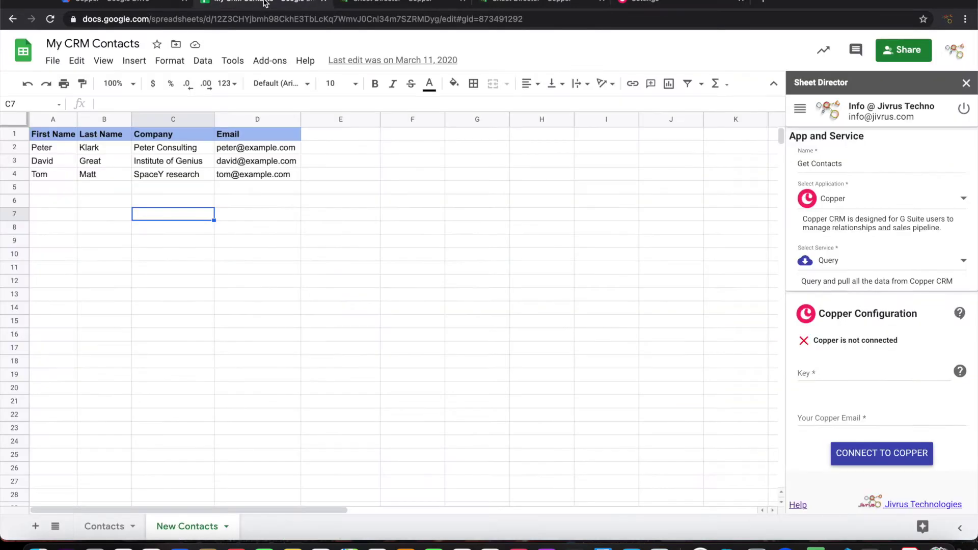
Connect Sheet Director to Copper using the pasted API key and the account e-mail
{"action": "left_click", "coordinate": [836, 380]}
{"action": "key", "text": "super+v"}
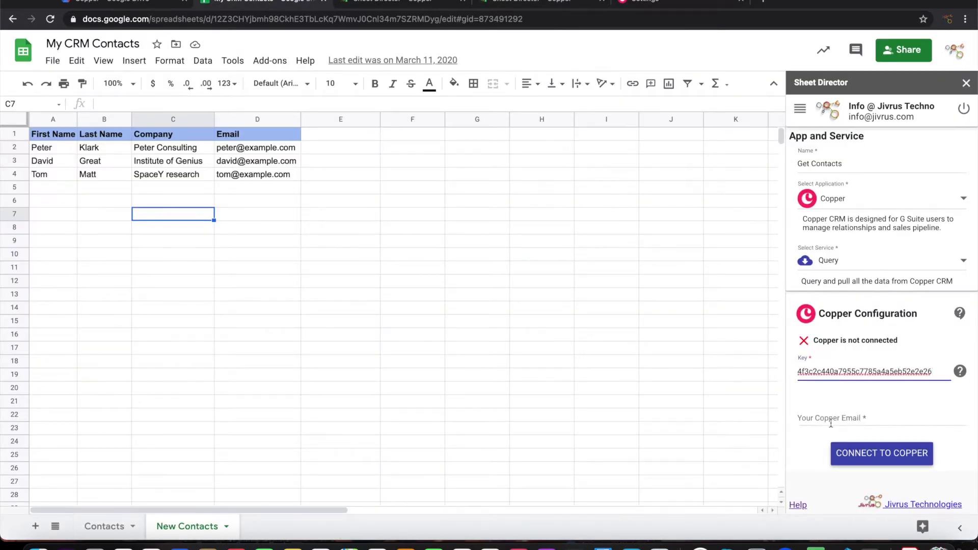
{"action": "left_click", "coordinate": [832, 421]}
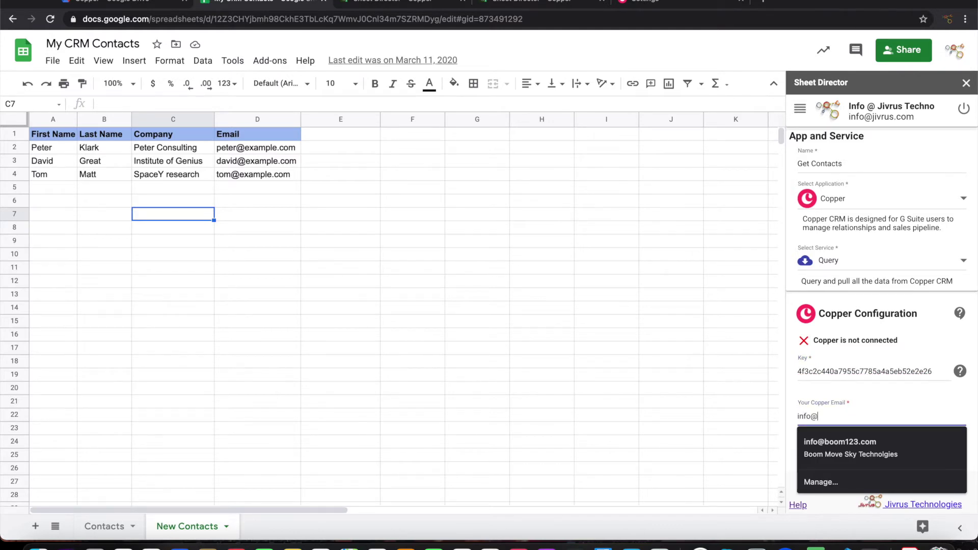
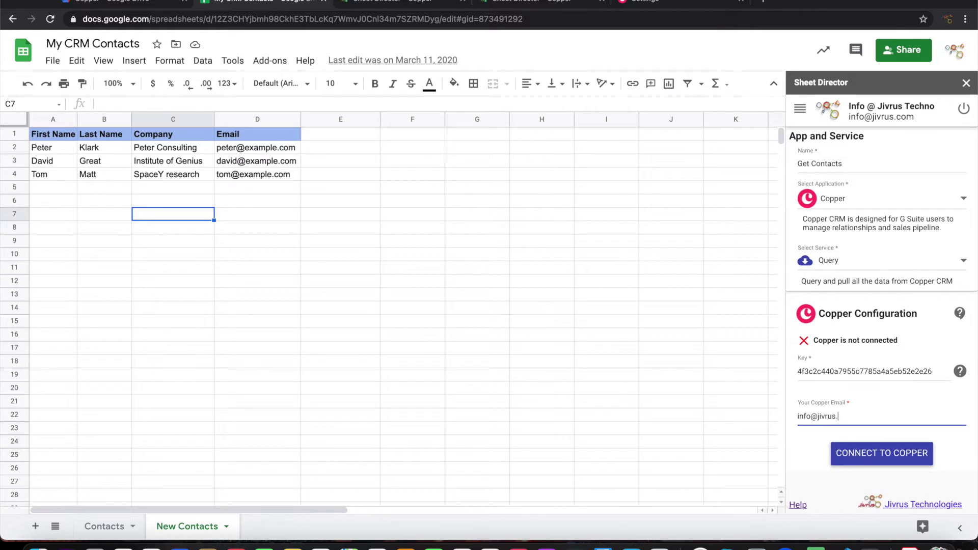
{"action": "left_click", "coordinate": [892, 456]}
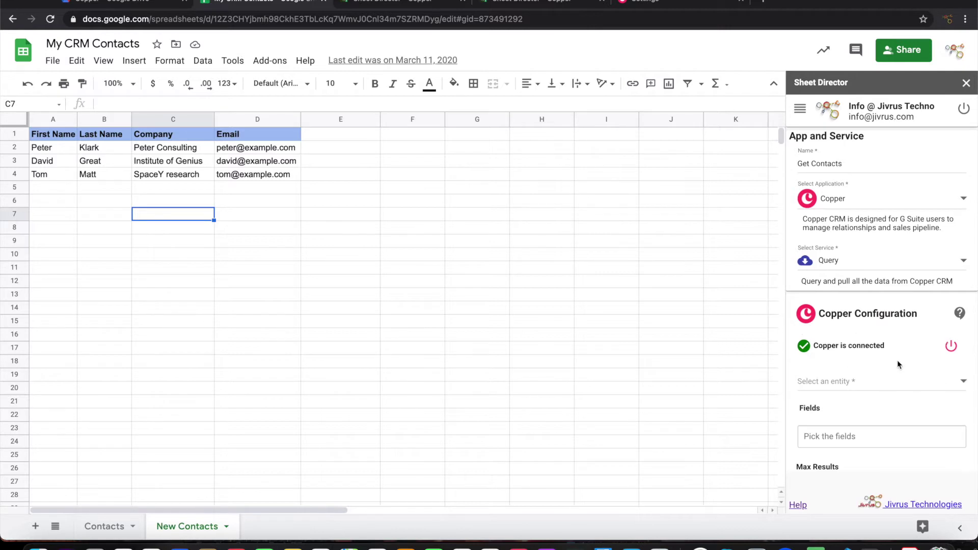
Set the query entity to people and switch to the Contacts sheet
{"action": "scroll", "coordinate": [897, 362], "scroll_direction": "down", "scroll_amount": 3}
{"action": "left_click", "coordinate": [847, 267]}
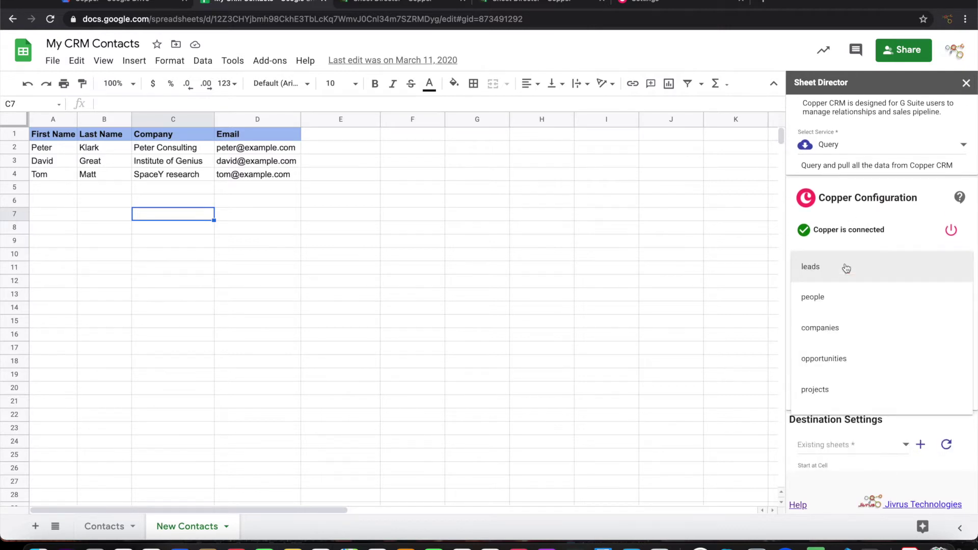
{"action": "left_click", "coordinate": [811, 304]}
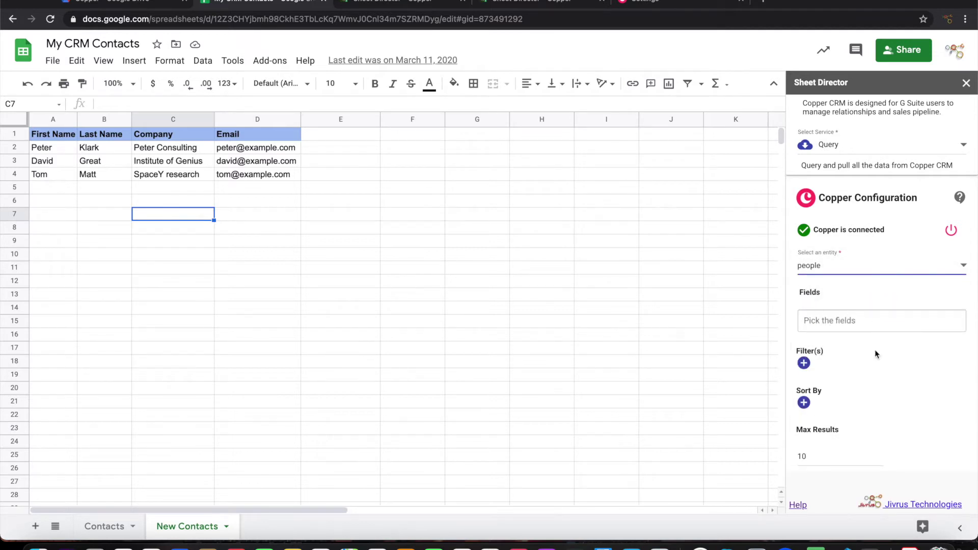
{"action": "scroll", "coordinate": [875, 350], "scroll_direction": "down", "scroll_amount": 1}
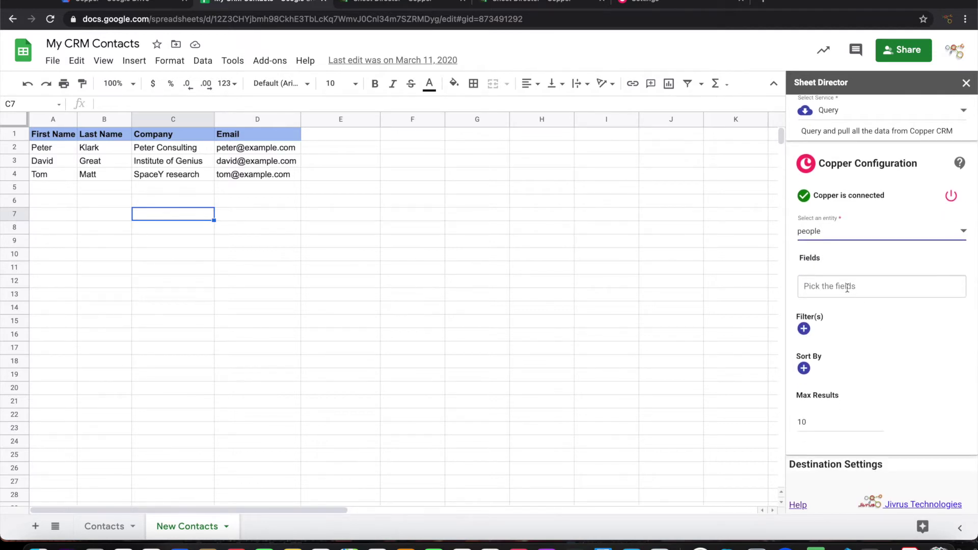
{"action": "left_click", "coordinate": [103, 526]}
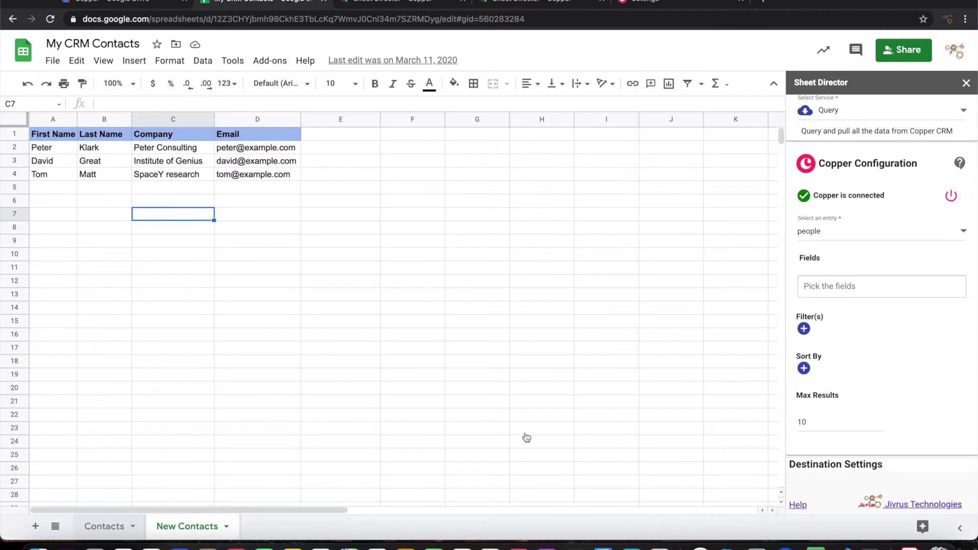
Add the Id, First Name and Last Name fields to the people query
{"action": "left_click", "coordinate": [873, 288]}
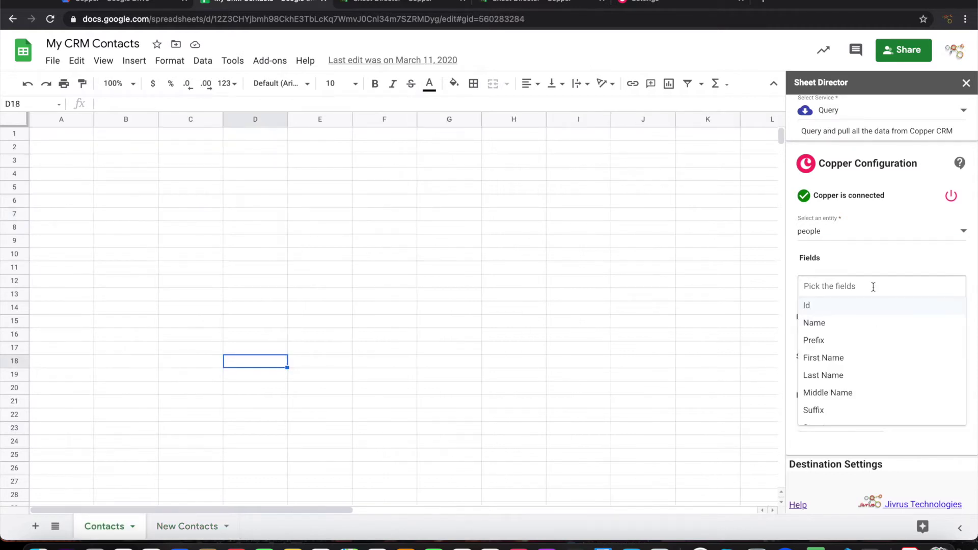
{"action": "left_click", "coordinate": [823, 309]}
{"action": "left_click", "coordinate": [842, 345]}
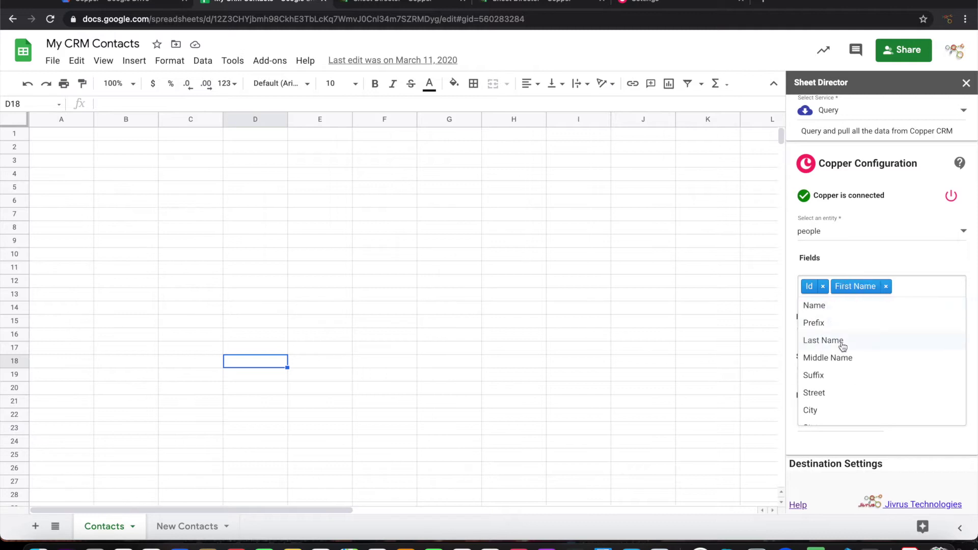
{"action": "left_click", "coordinate": [830, 346]}
Add the Street, City, State, Country and Title fields, then close the field list
{"action": "scroll", "coordinate": [835, 378], "scroll_direction": "down", "scroll_amount": 1}
{"action": "left_click", "coordinate": [819, 339]}
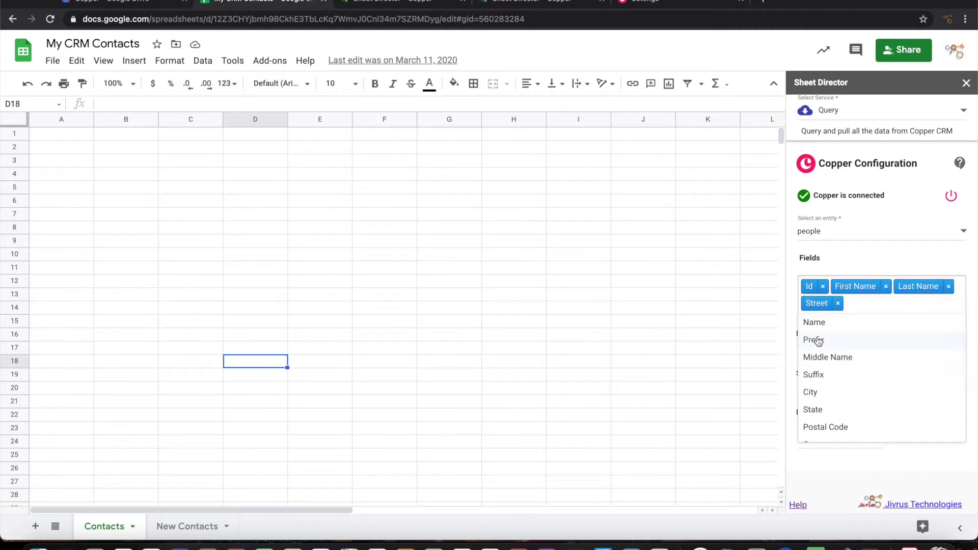
{"action": "left_click", "coordinate": [819, 393]}
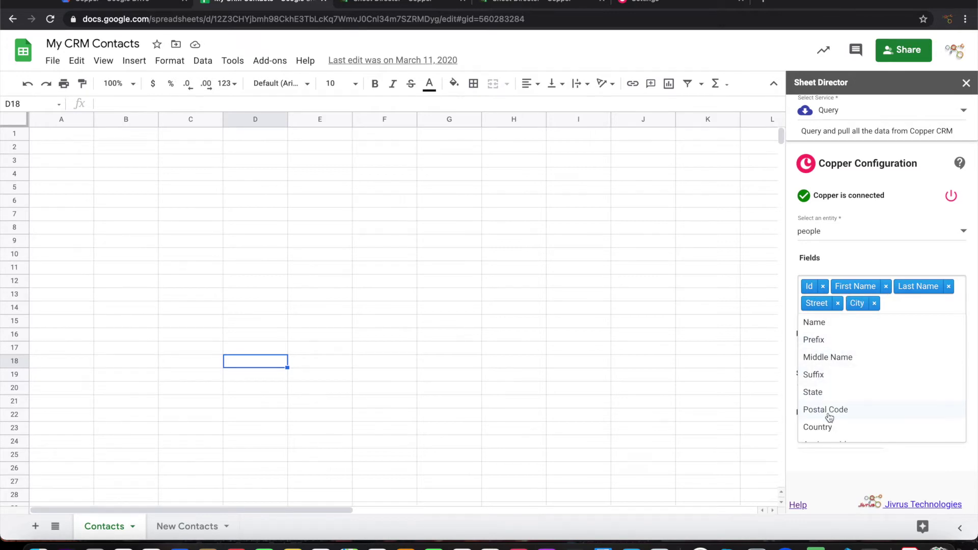
{"action": "left_click", "coordinate": [819, 392]}
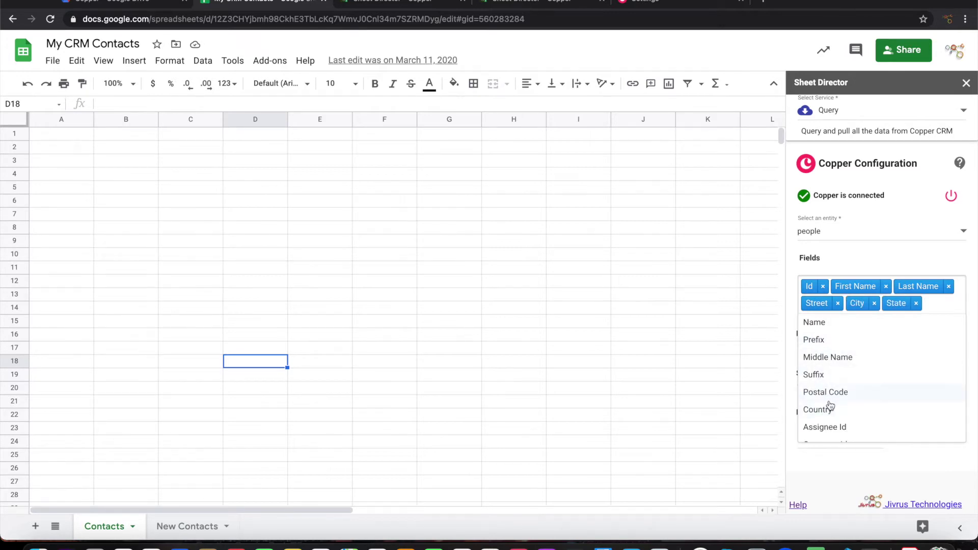
{"action": "left_click", "coordinate": [830, 406]}
{"action": "scroll", "coordinate": [868, 414], "scroll_direction": "down", "scroll_amount": 2}
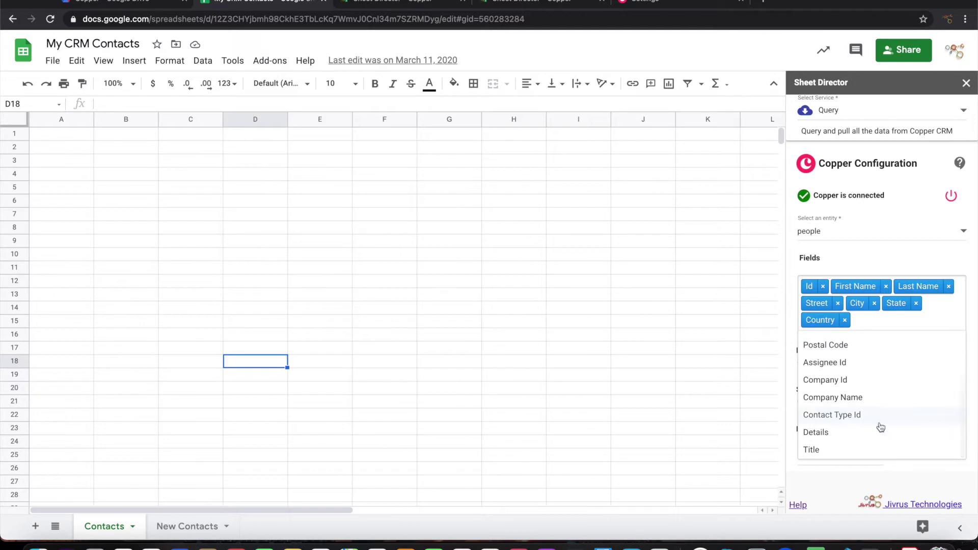
{"action": "scroll", "coordinate": [873, 437], "scroll_direction": "down", "scroll_amount": 1}
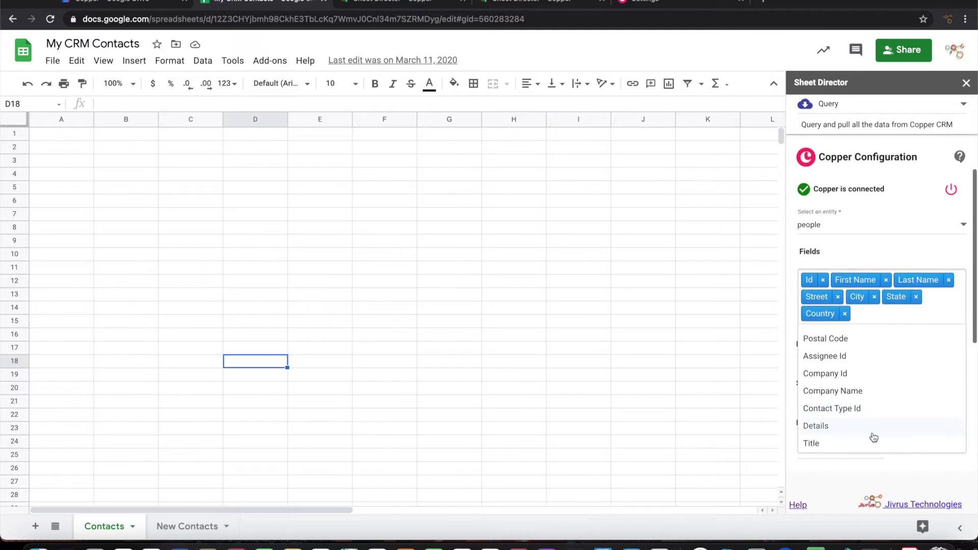
{"action": "left_click", "coordinate": [826, 443]}
{"action": "scroll", "coordinate": [869, 404], "scroll_direction": "down", "scroll_amount": 3}
{"action": "scroll", "coordinate": [873, 405], "scroll_direction": "up", "scroll_amount": 3}
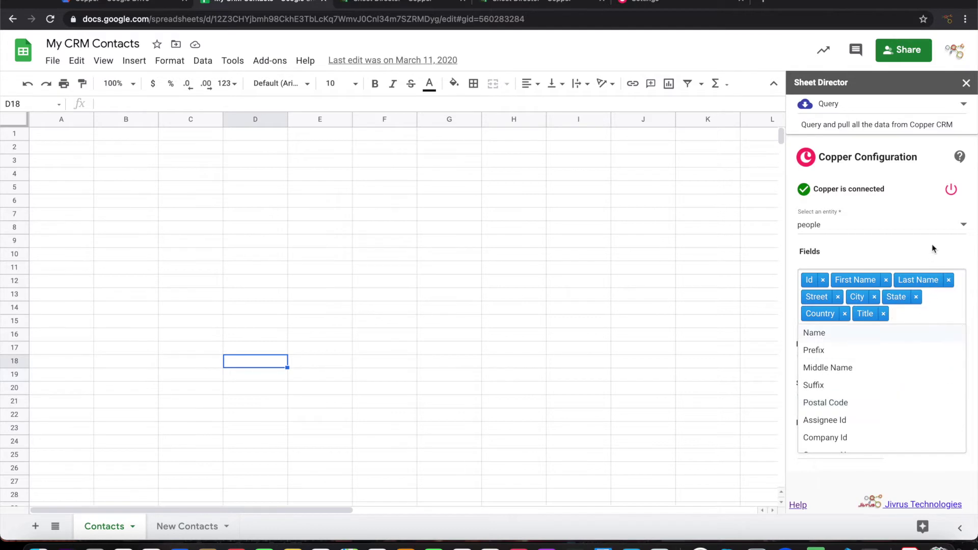
{"action": "left_click", "coordinate": [934, 250]}
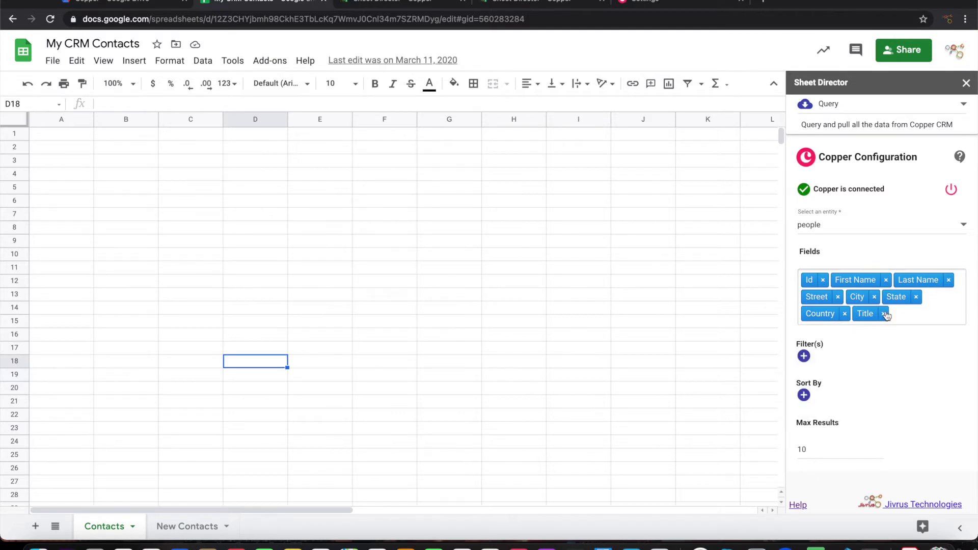
{"action": "scroll", "coordinate": [887, 353], "scroll_direction": "down", "scroll_amount": 3}
{"action": "scroll", "coordinate": [887, 353], "scroll_direction": "down", "scroll_amount": 1}
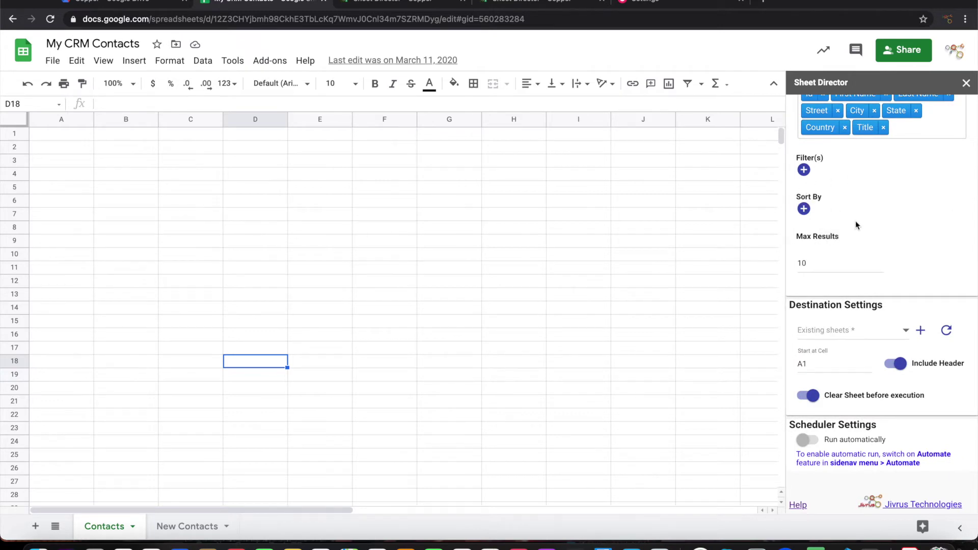
Set the Contacts sheet as destination and execute the query, importing eight Copper people
{"action": "scroll", "coordinate": [857, 286], "scroll_direction": "down", "scroll_amount": 2}
{"action": "left_click", "coordinate": [836, 249]}
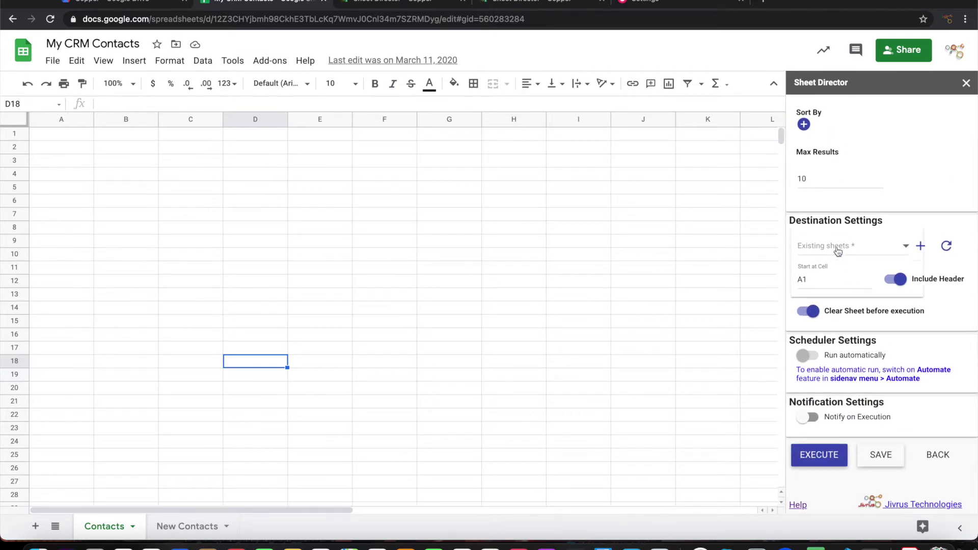
{"action": "left_click", "coordinate": [836, 248]}
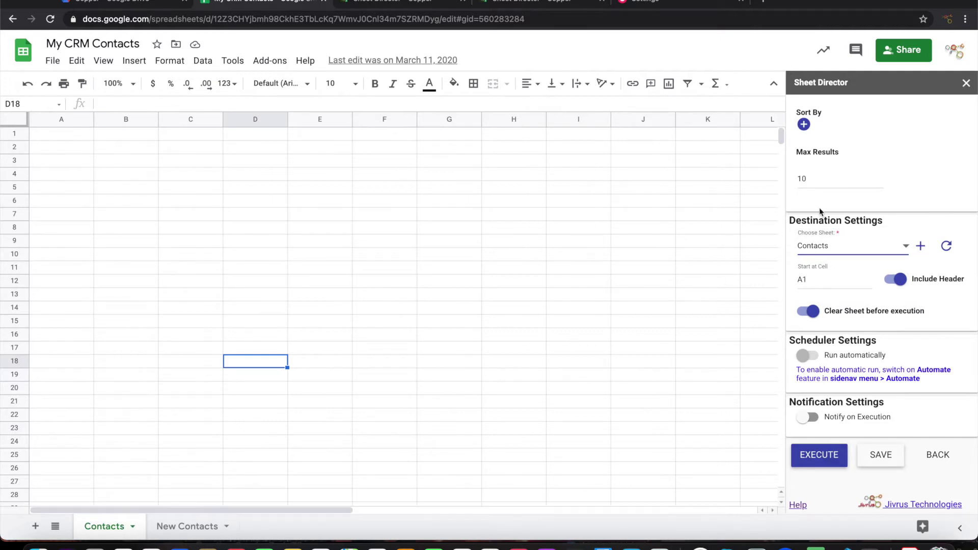
{"action": "scroll", "coordinate": [821, 211], "scroll_direction": "up", "scroll_amount": 10}
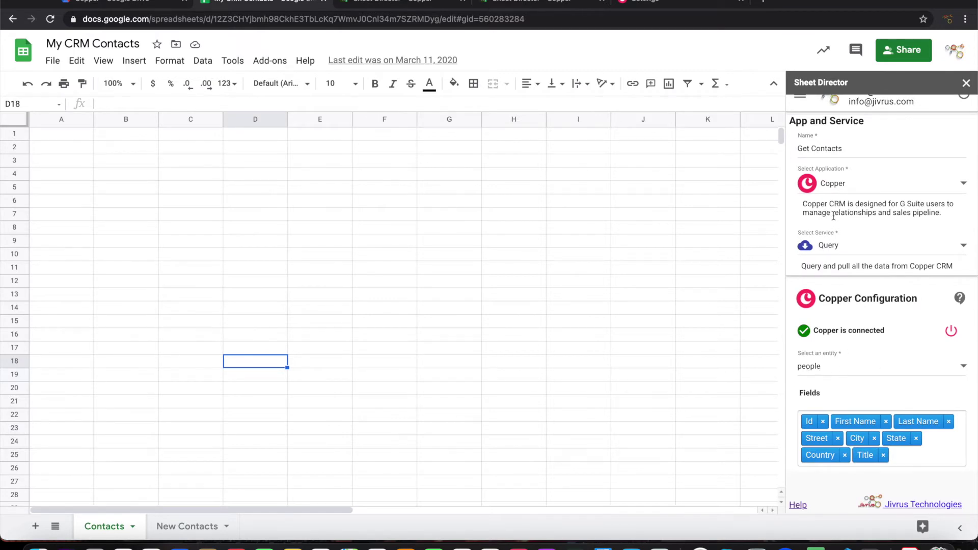
{"action": "scroll", "coordinate": [860, 431], "scroll_direction": "down", "scroll_amount": 4}
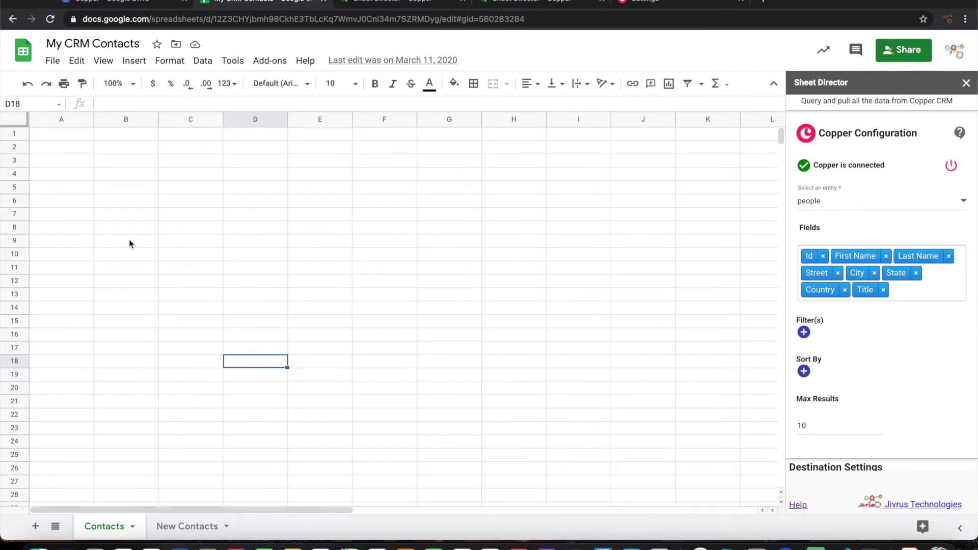
{"action": "scroll", "coordinate": [776, 423], "scroll_direction": "down", "scroll_amount": 5}
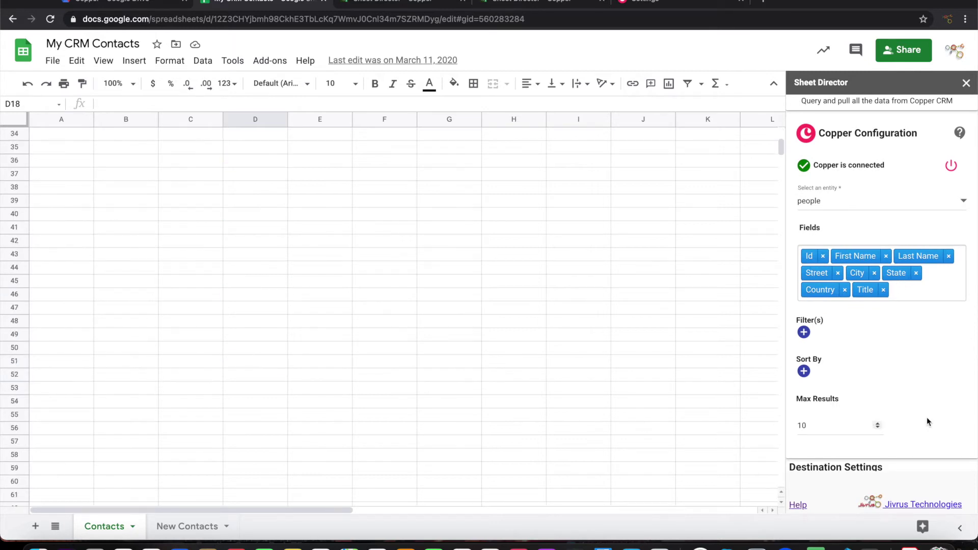
{"action": "scroll", "coordinate": [927, 417], "scroll_direction": "down", "scroll_amount": 5}
{"action": "left_click", "coordinate": [831, 463]}
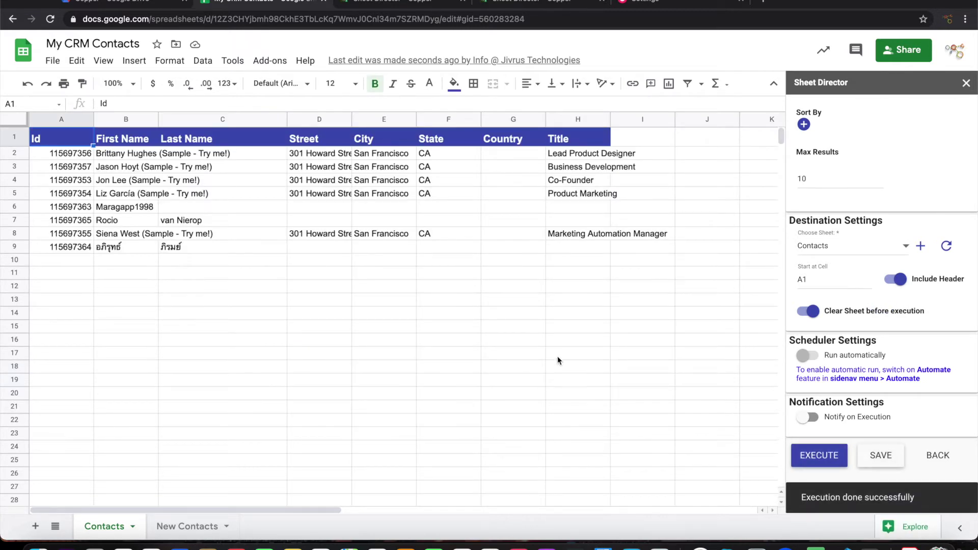
Check the imported rows against Copper's People list, then return to the spreadsheet
{"action": "left_click", "coordinate": [630, 2]}
{"action": "left_click", "coordinate": [65, 158]}
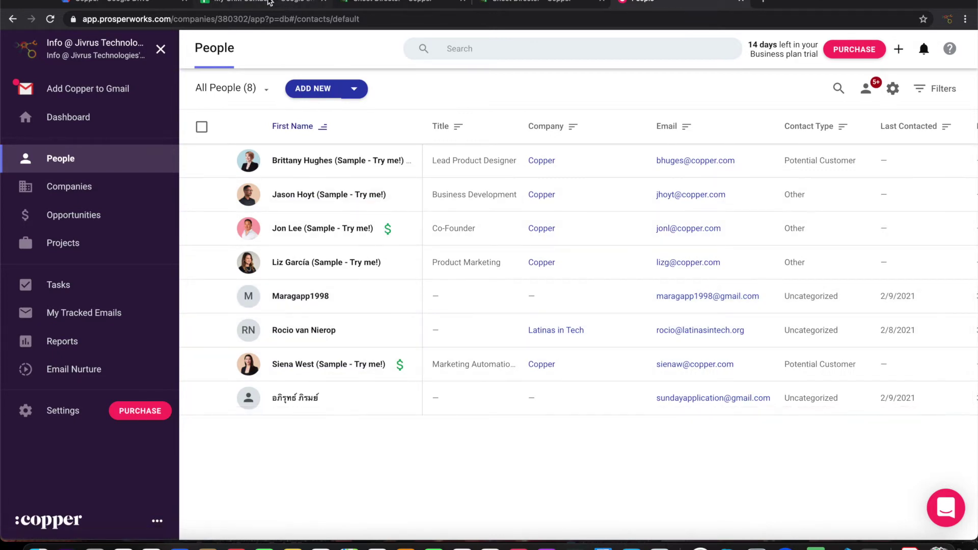
{"action": "left_click", "coordinate": [269, 2]}
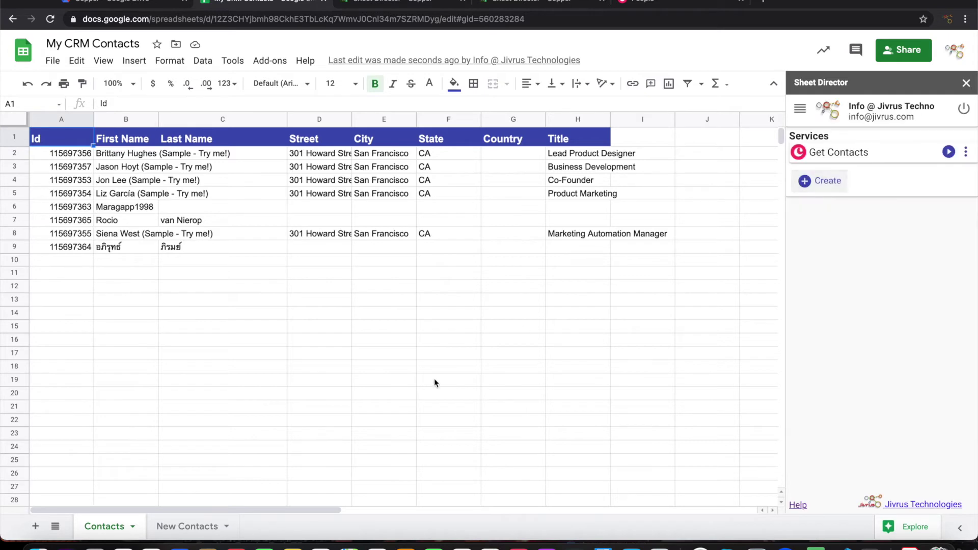
Create a second Copper service named 'Create New Contacts' and connect it with the account e-mail
{"action": "left_click", "coordinate": [820, 190]}
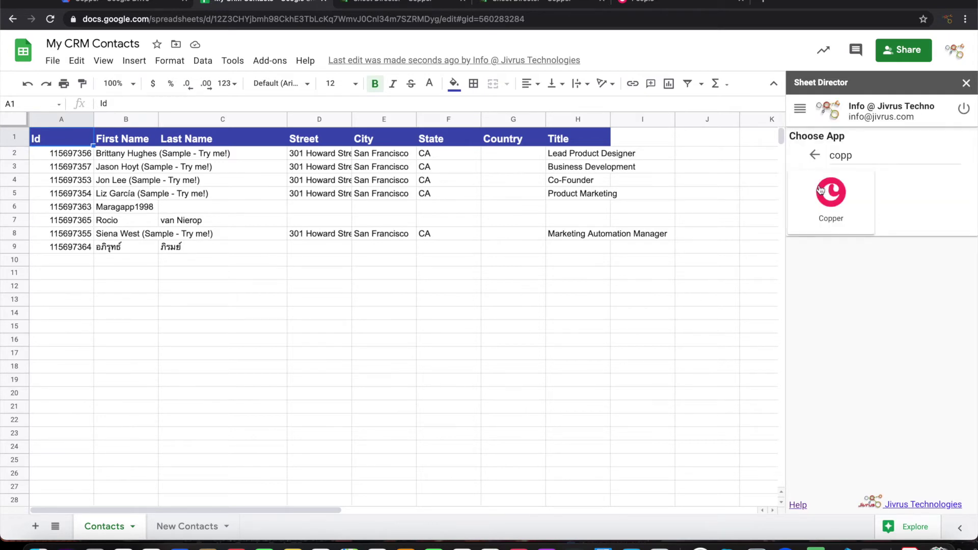
{"action": "left_click", "coordinate": [853, 215]}
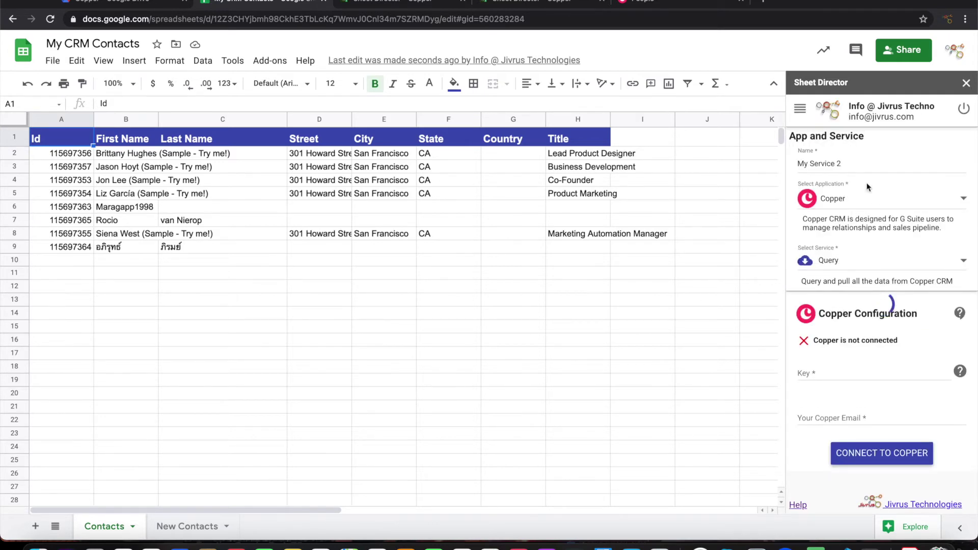
{"action": "triple_click", "coordinate": [862, 164]}
{"action": "type", "text": "Create New Contacts"}
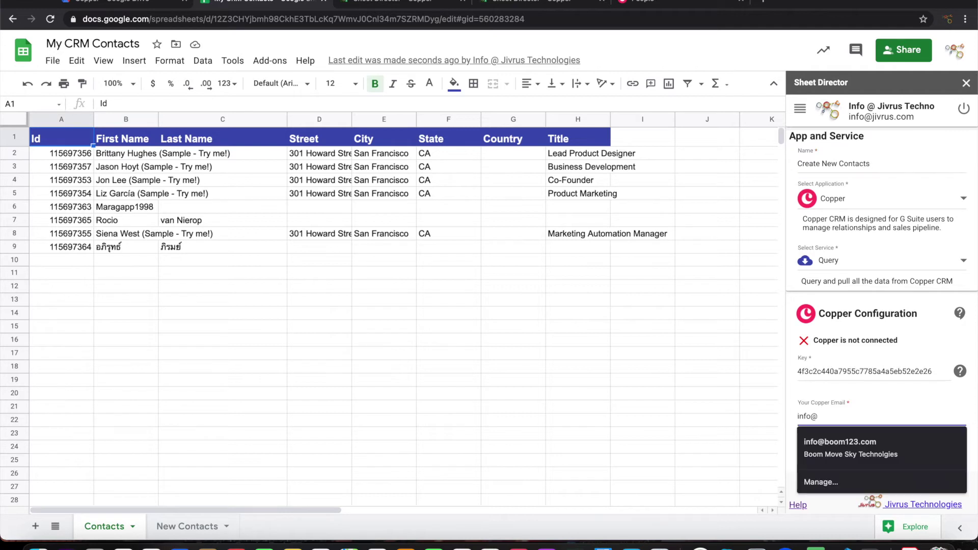
{"action": "type", "text": "jivrus.com"}
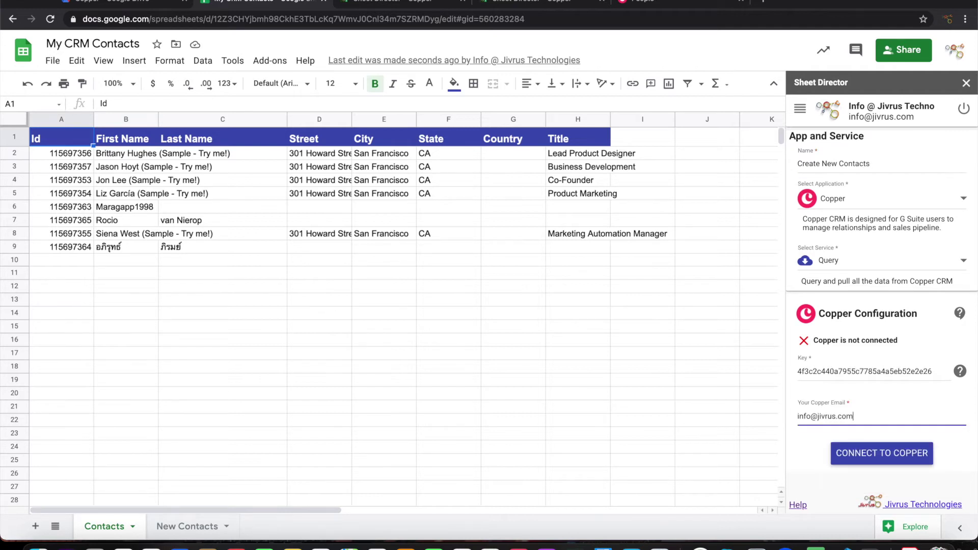
{"action": "left_click", "coordinate": [884, 462]}
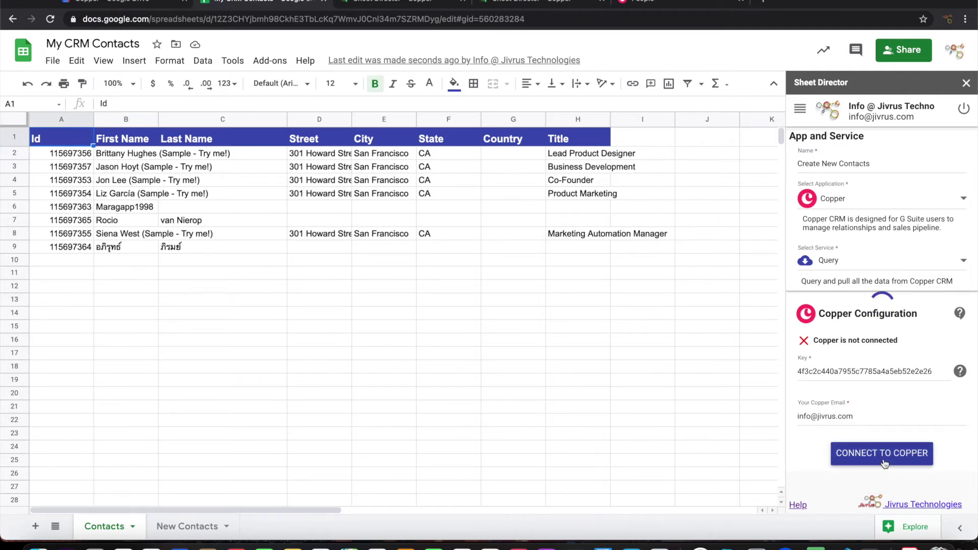
Change the service type from Query to Post and set the entity to people
{"action": "scroll", "coordinate": [871, 296], "scroll_direction": "down", "scroll_amount": 4}
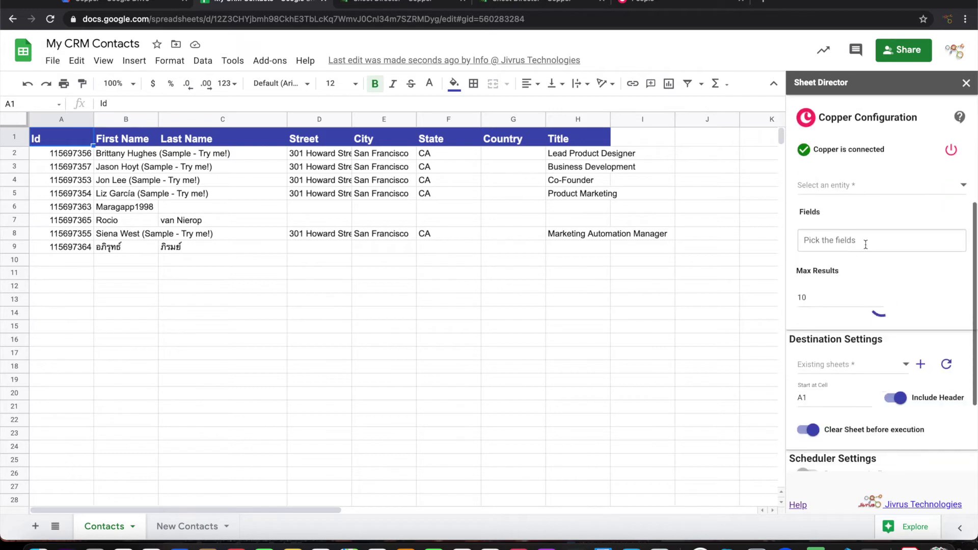
{"action": "scroll", "coordinate": [837, 193], "scroll_direction": "up", "scroll_amount": 4}
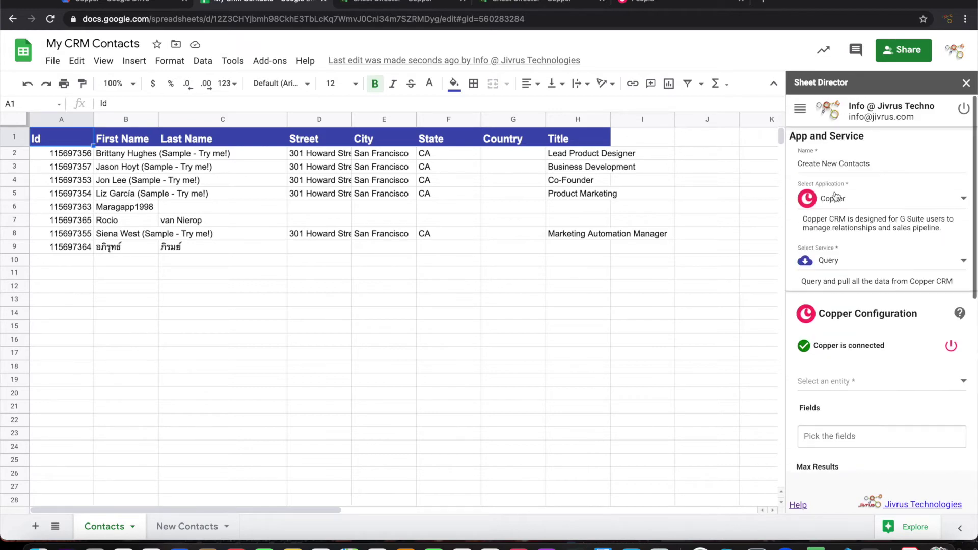
{"action": "left_click", "coordinate": [831, 261]}
{"action": "left_click", "coordinate": [833, 295]}
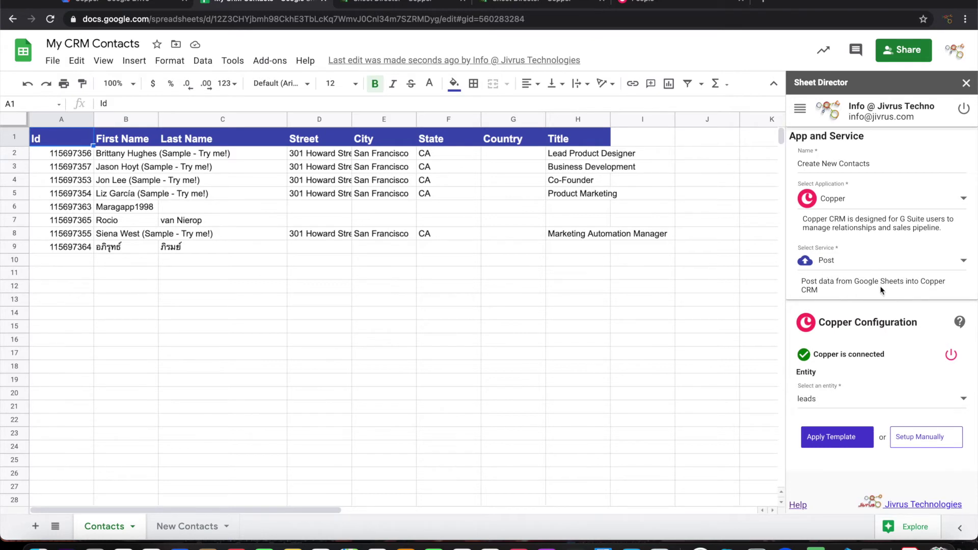
{"action": "scroll", "coordinate": [867, 341], "scroll_direction": "down", "scroll_amount": 3}
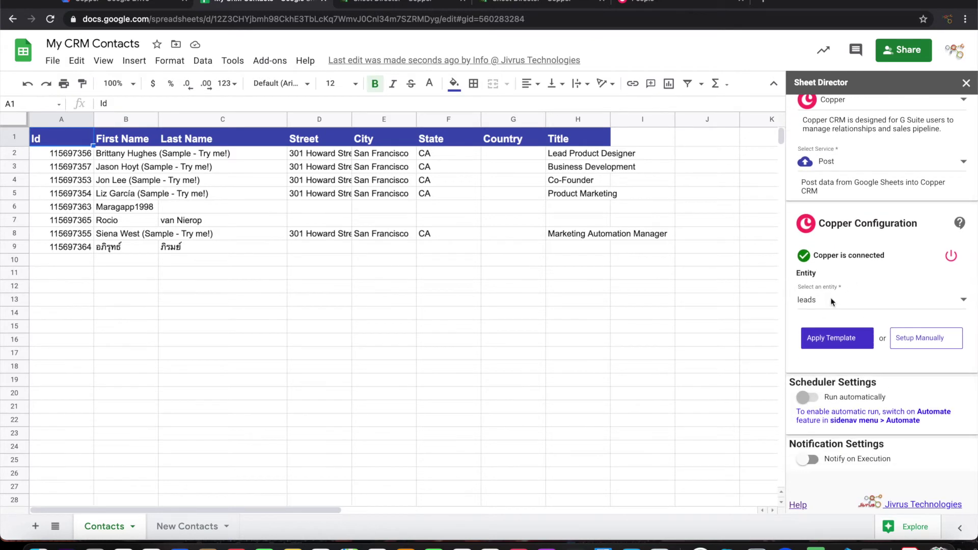
{"action": "left_click", "coordinate": [832, 301]}
{"action": "left_click", "coordinate": [822, 270]}
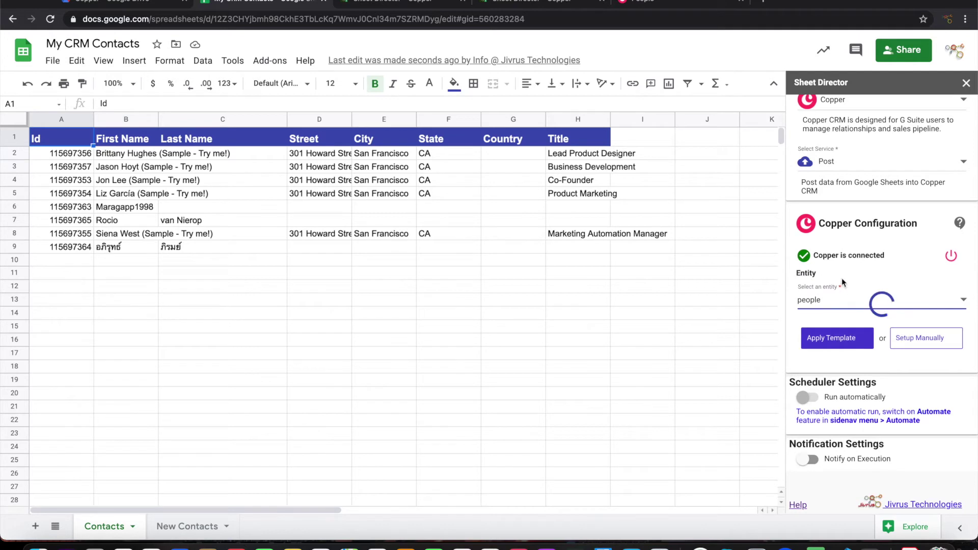
{"action": "scroll", "coordinate": [846, 310], "scroll_direction": "down", "scroll_amount": 2}
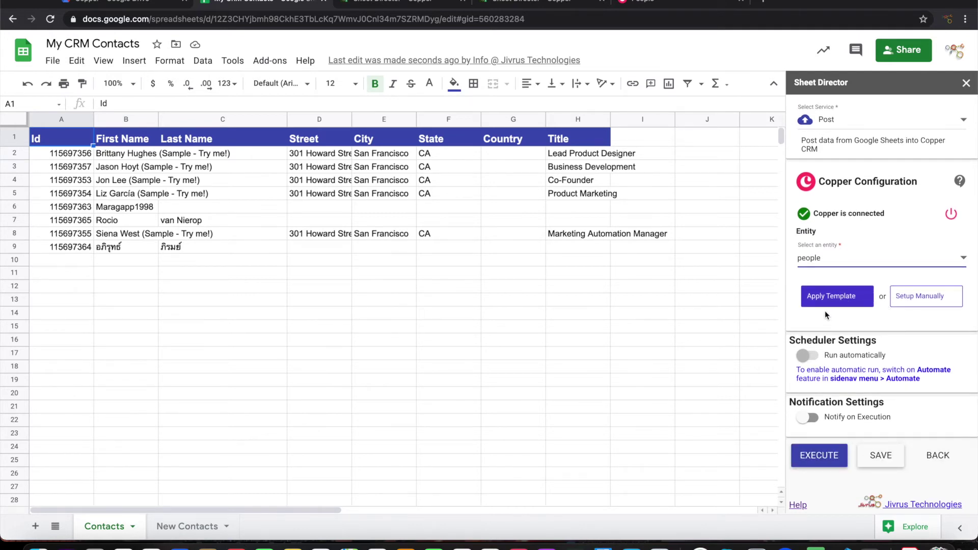
Set up the Copper post manually with the New Contacts sheet as its source
{"action": "left_click", "coordinate": [187, 528]}
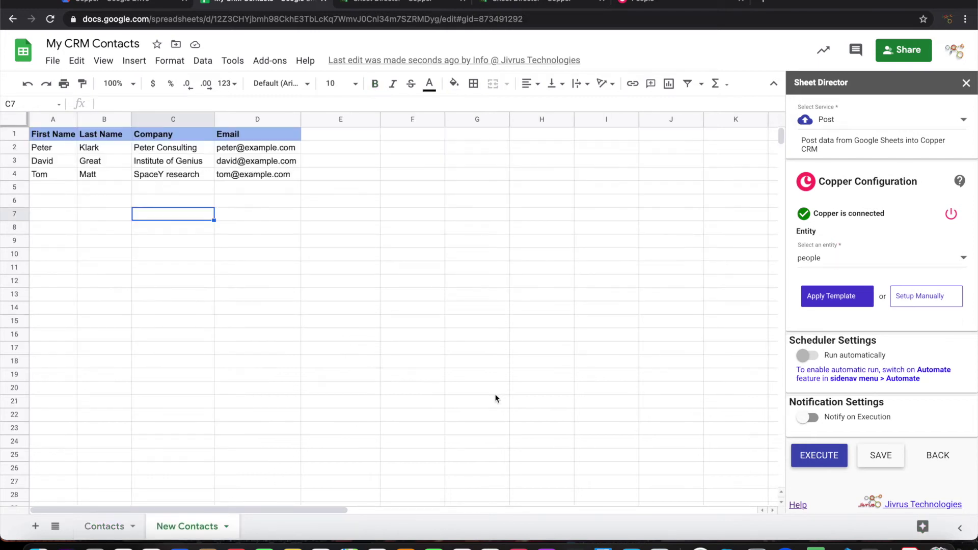
{"action": "left_click", "coordinate": [918, 296]}
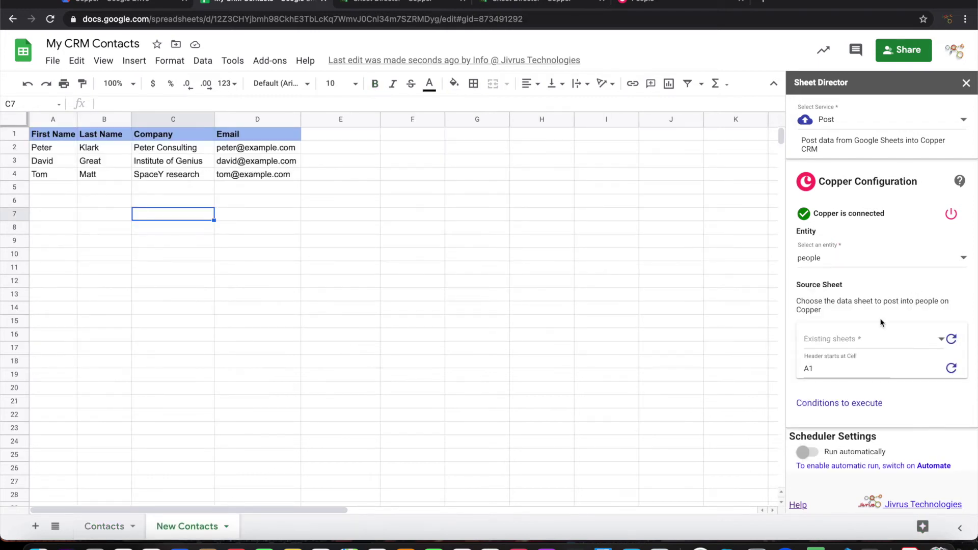
{"action": "scroll", "coordinate": [882, 322], "scroll_direction": "down", "scroll_amount": 2}
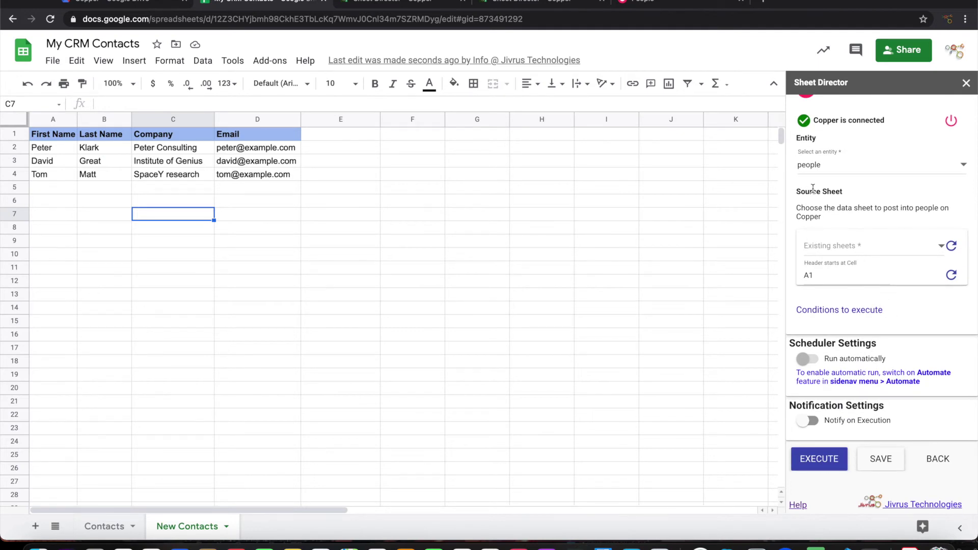
{"action": "left_click", "coordinate": [868, 249]}
{"action": "left_click", "coordinate": [846, 281]}
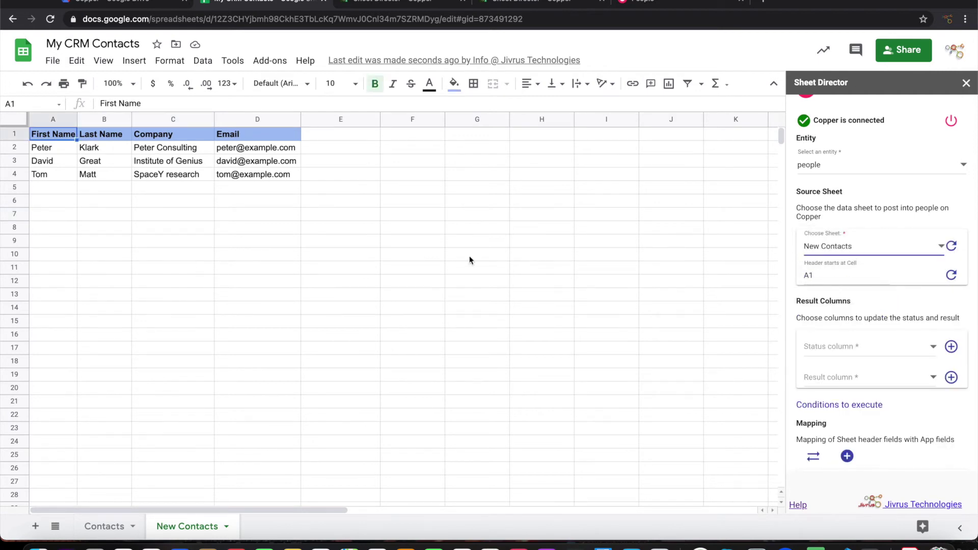
{"action": "scroll", "coordinate": [806, 308], "scroll_direction": "down", "scroll_amount": 1}
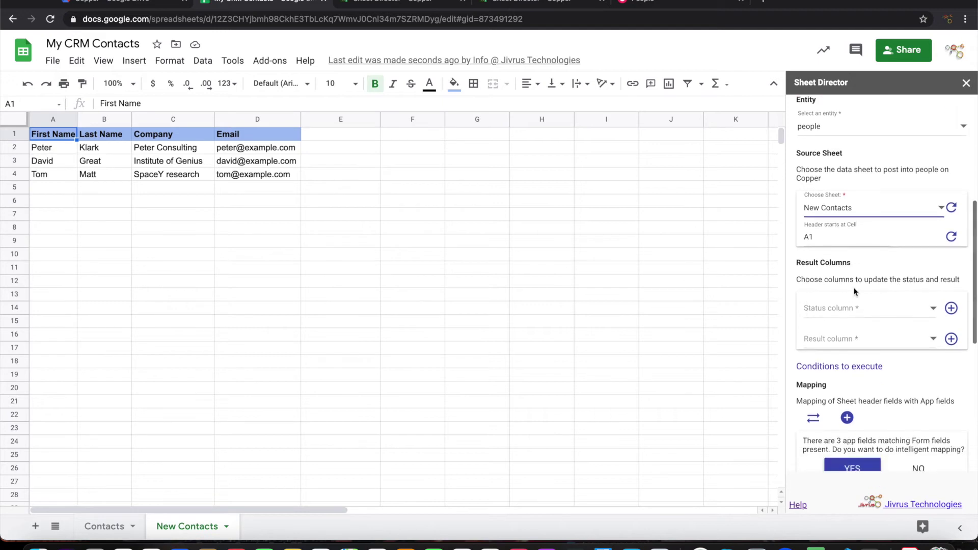
Create new [SD] Status and [SD] Result columns in E1 and F1 for the posting service
{"action": "left_click", "coordinate": [864, 305]}
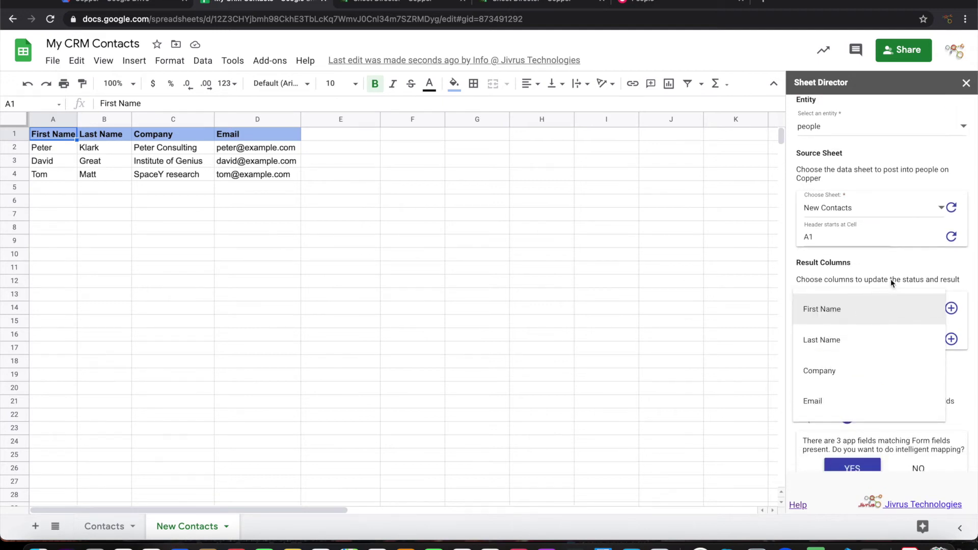
{"action": "left_click", "coordinate": [906, 261]}
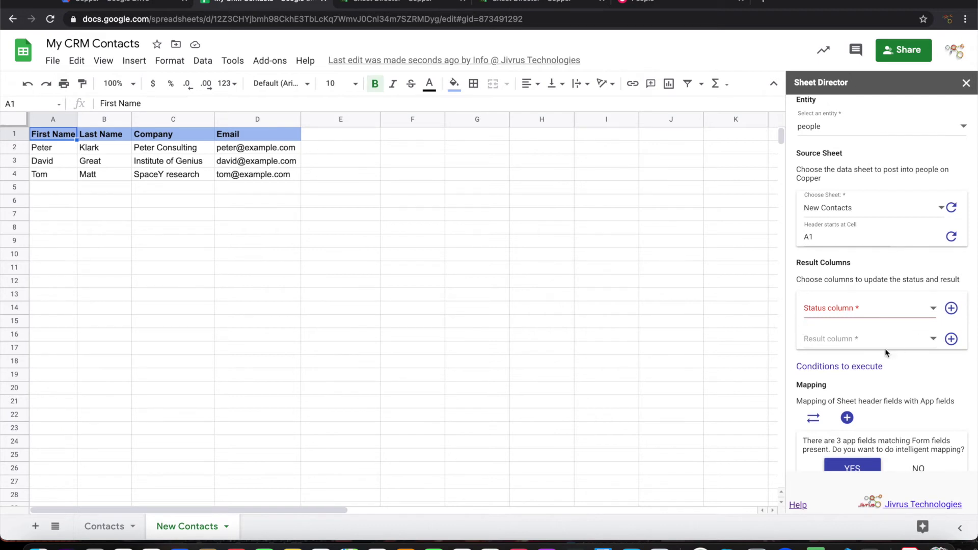
{"action": "left_click", "coordinate": [951, 308]}
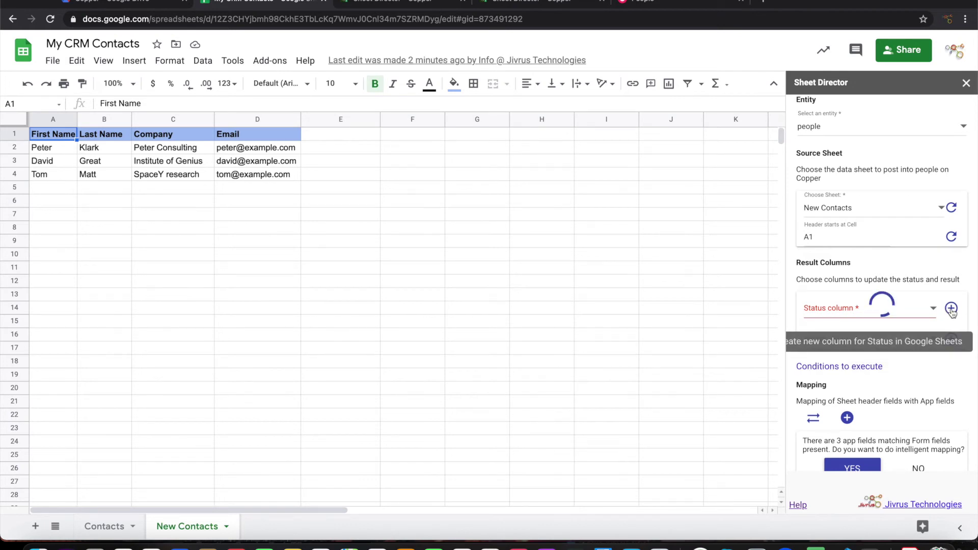
{"action": "left_click", "coordinate": [951, 338]}
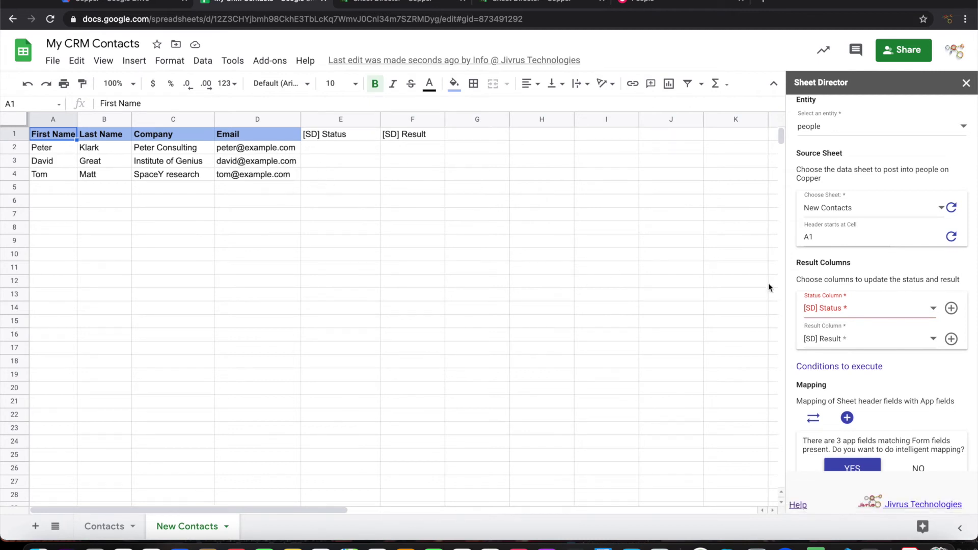
{"action": "scroll", "coordinate": [861, 306], "scroll_direction": "down", "scroll_amount": 5}
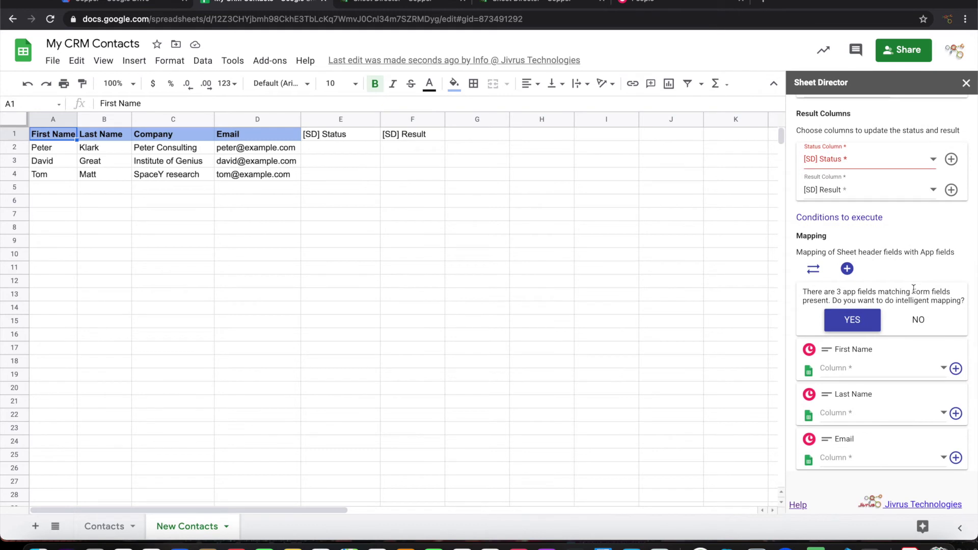
Accept intelligent mapping for First Name, Last Name and Email, then execute to save the service
{"action": "scroll", "coordinate": [914, 288], "scroll_direction": "down", "scroll_amount": 1}
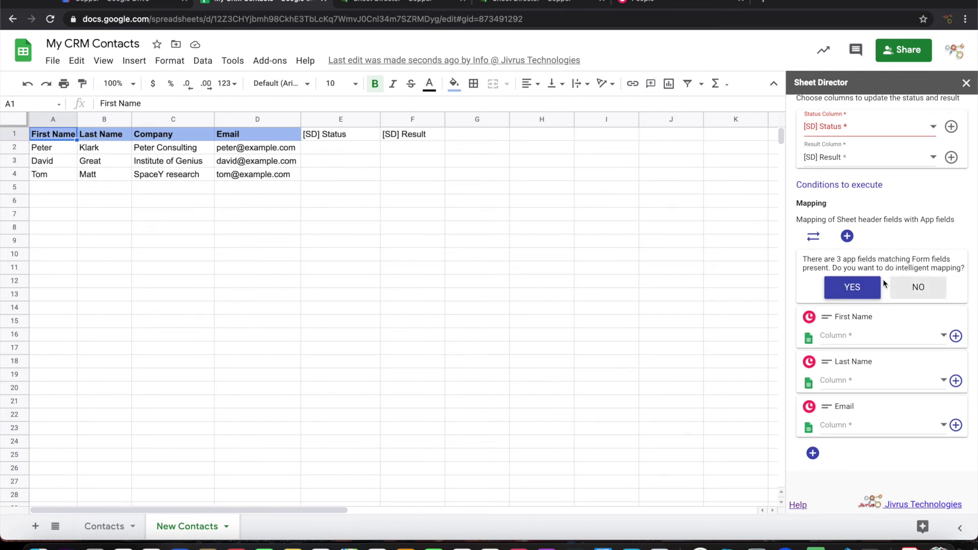
{"action": "left_click", "coordinate": [863, 289]}
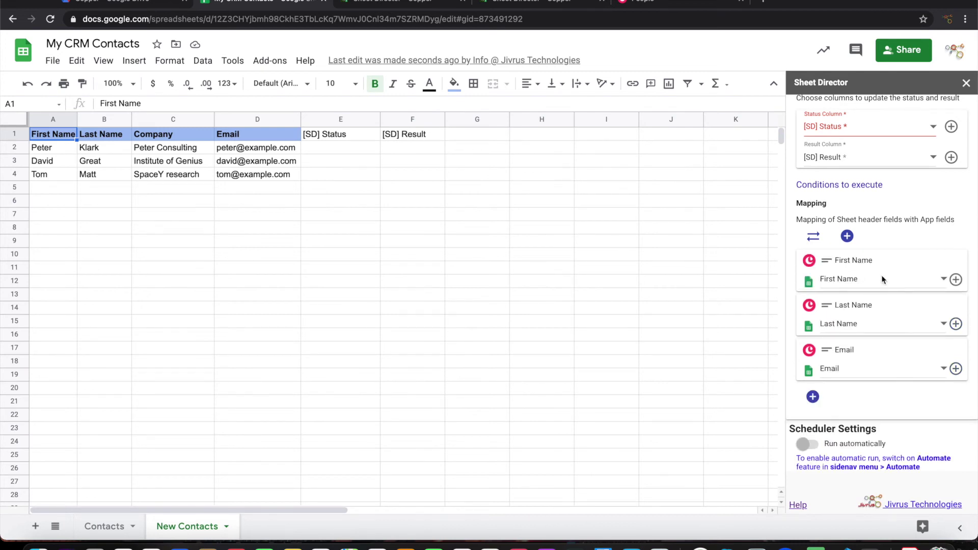
{"action": "scroll", "coordinate": [868, 312], "scroll_direction": "down", "scroll_amount": 3}
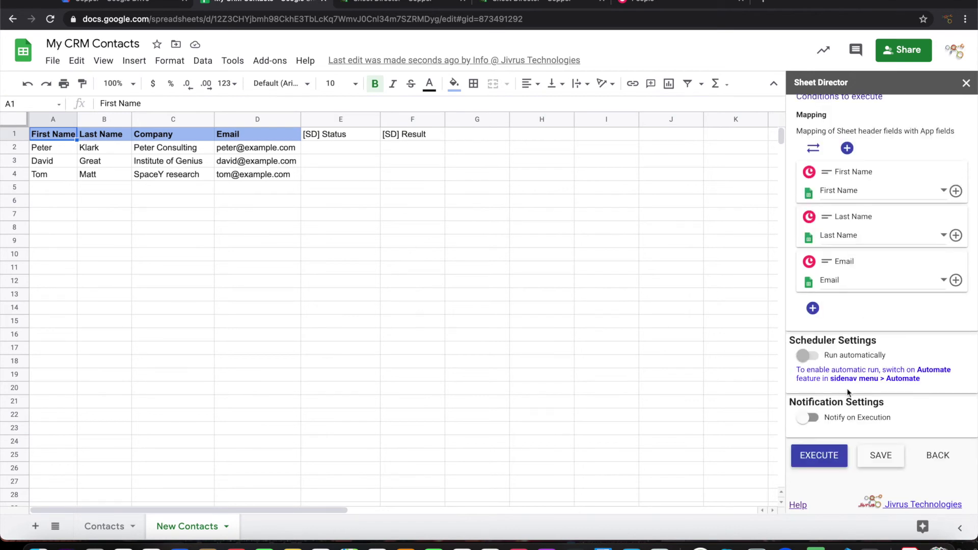
{"action": "left_click", "coordinate": [830, 454]}
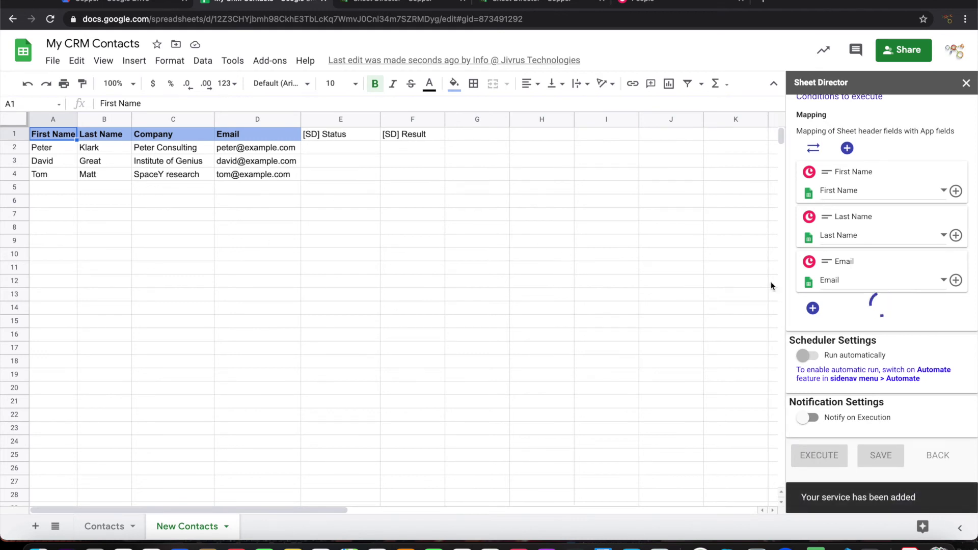
Post the 3 ready New Contacts records to Copper with POST NOW
{"action": "scroll", "coordinate": [881, 326], "scroll_direction": "down", "scroll_amount": 2}
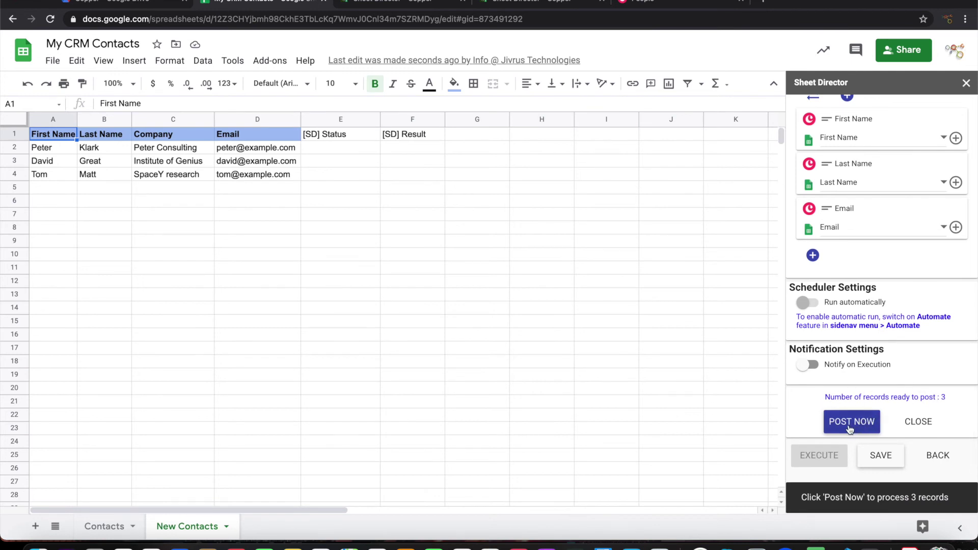
{"action": "left_click", "coordinate": [849, 426]}
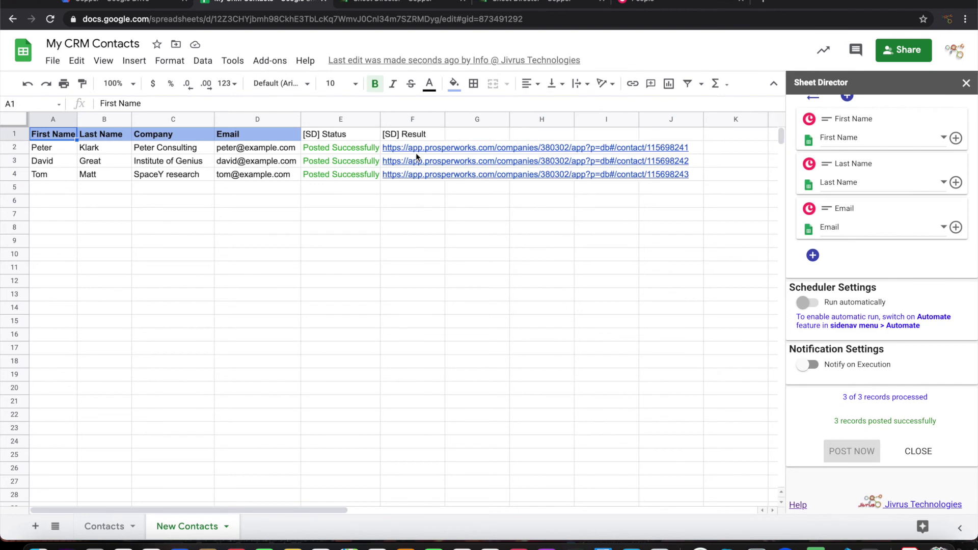
Open the first contact's Copper record from the F2 result link
{"action": "mouse_move", "coordinate": [414, 149]}
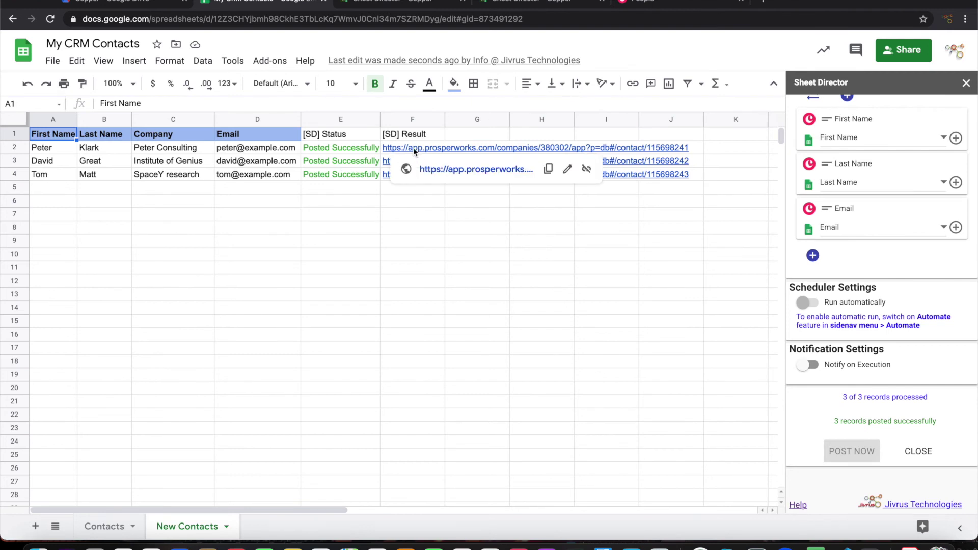
{"action": "left_click", "coordinate": [418, 163]}
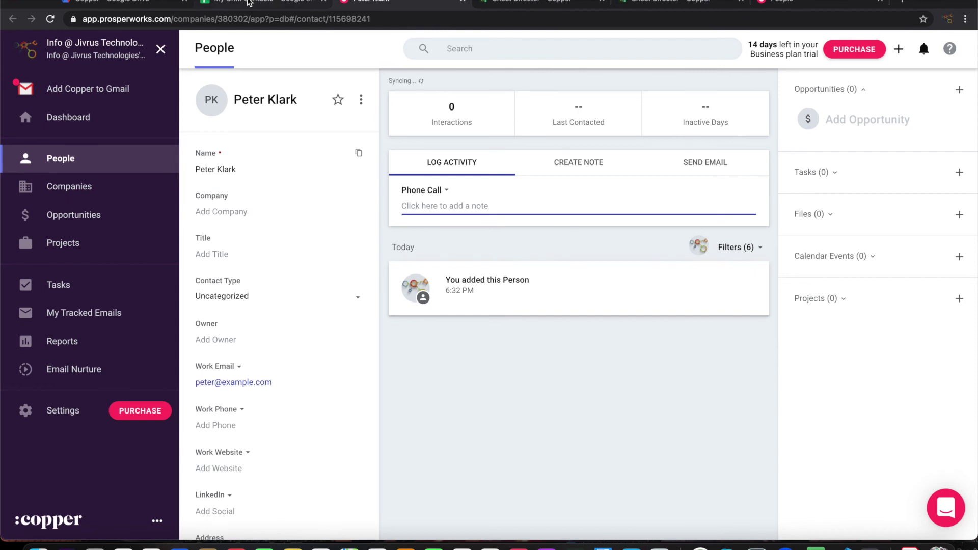
Open the second contact's Copper record from F3, then review Copper's People list of 11 contacts
{"action": "left_click", "coordinate": [249, 2]}
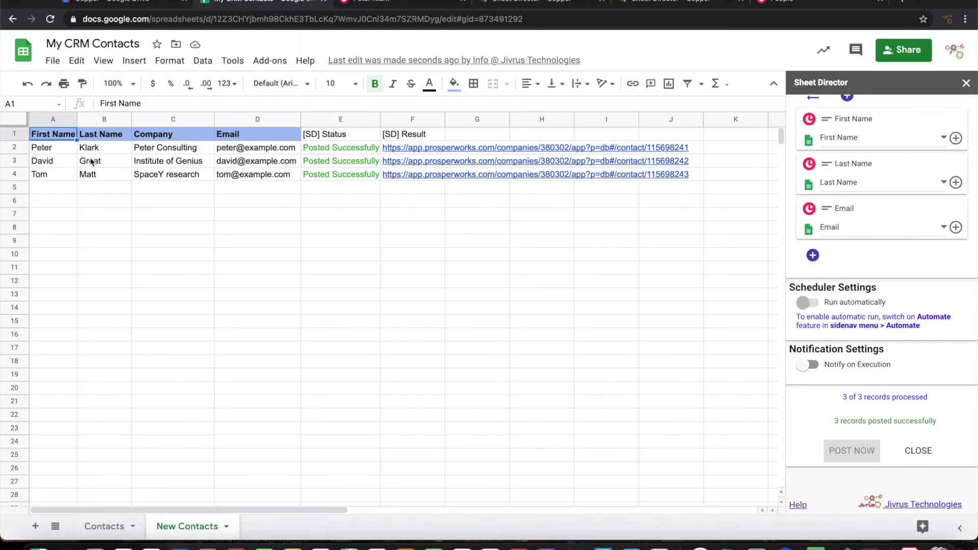
{"action": "left_click", "coordinate": [432, 163]}
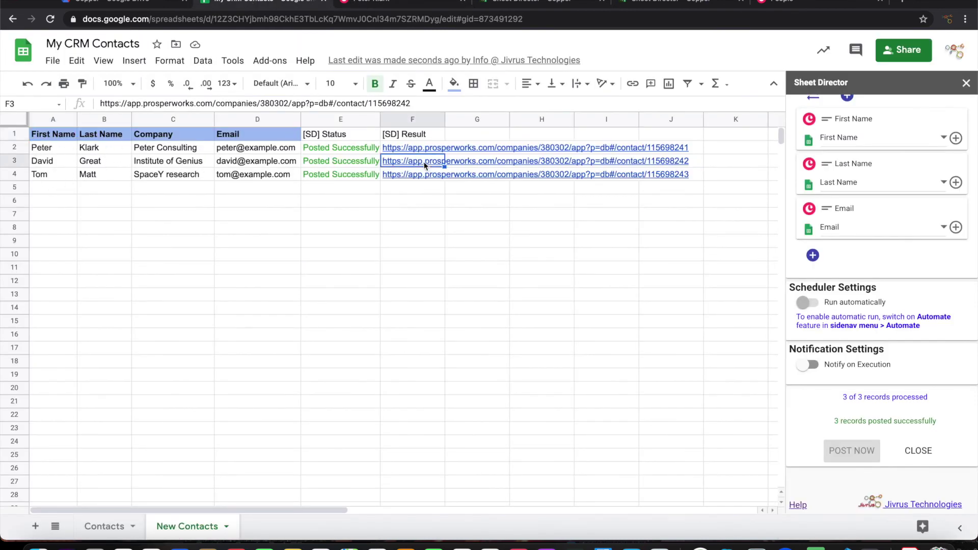
{"action": "left_click", "coordinate": [432, 184]}
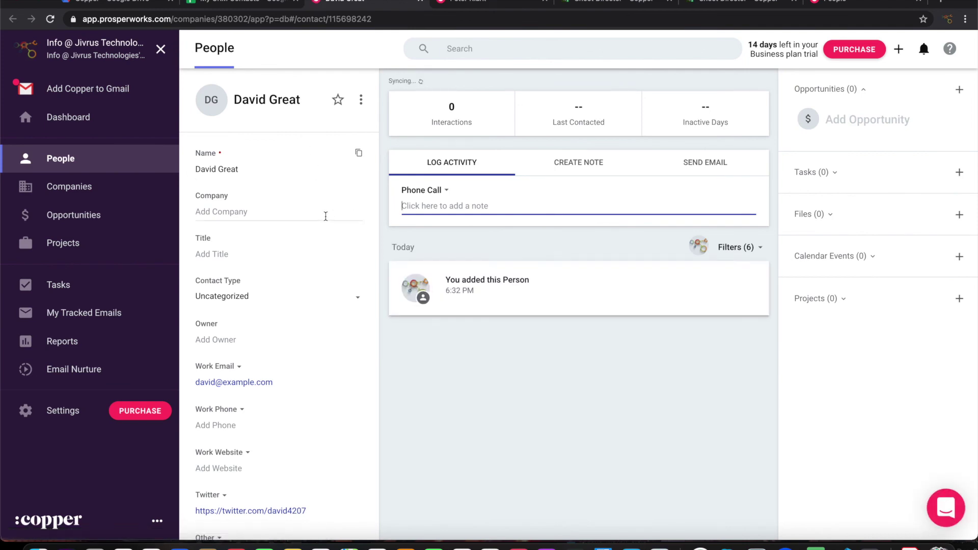
{"action": "left_click", "coordinate": [63, 160]}
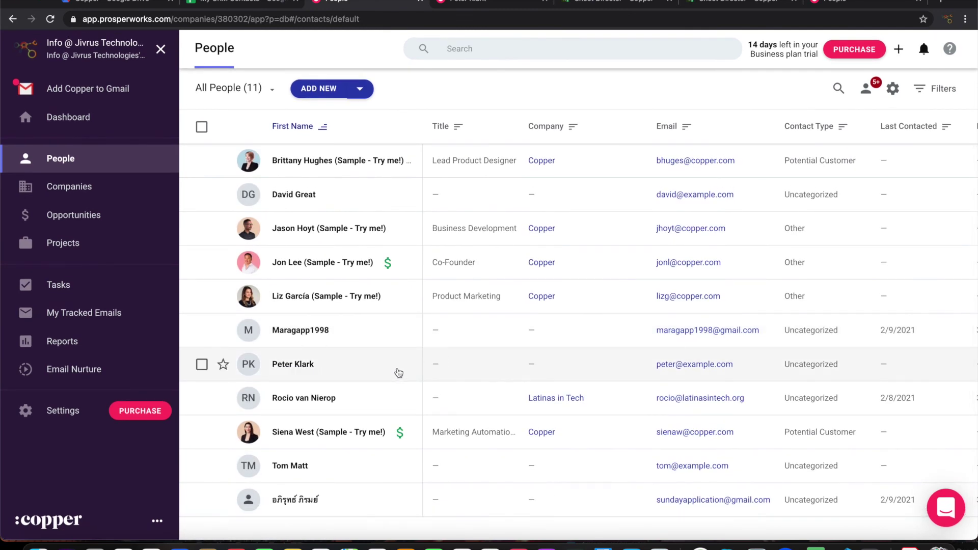
{"action": "key", "text": "ctrl+shift+Tab"}
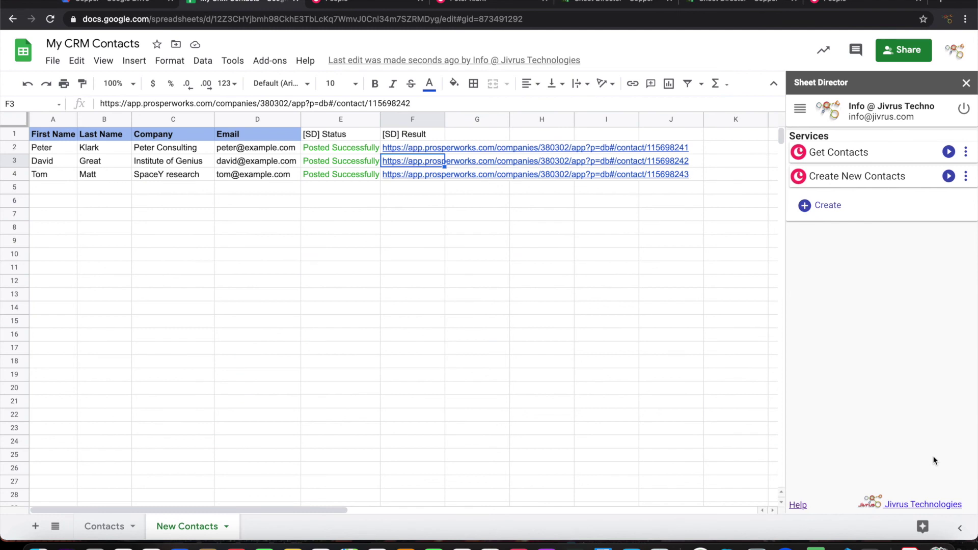